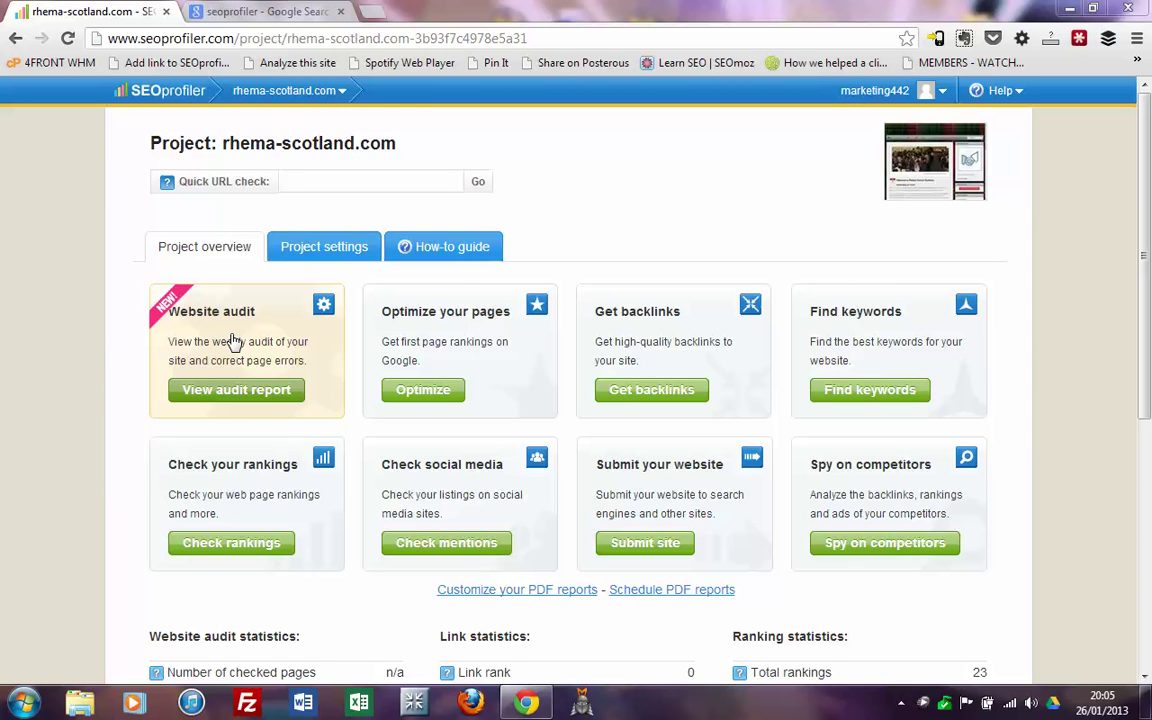
- Open the website audit report for rhema-scotland.com and examine its Errors, Warnings and Notices sections
{"action": "left_click", "coordinate": [231, 343]}
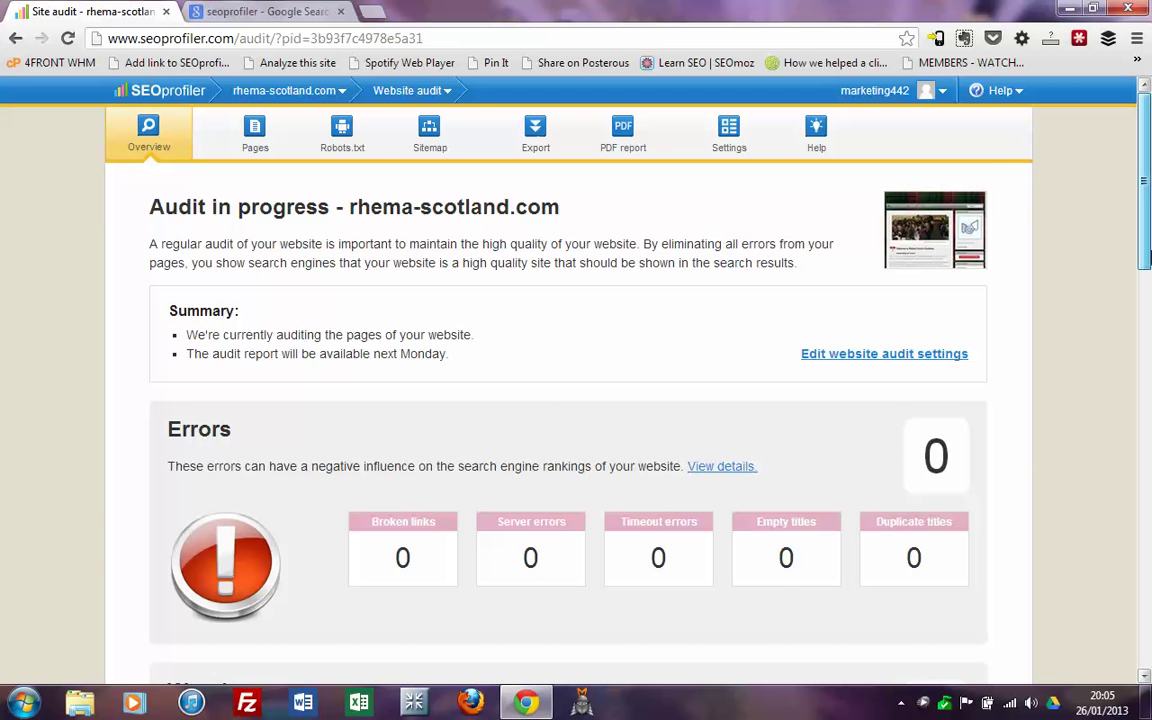
{"action": "left_click_drag", "start_coordinate": [1150, 230], "coordinate": [1149, 265]}
{"action": "scroll", "coordinate": [417, 285], "scroll_direction": "down", "scroll_amount": 1}
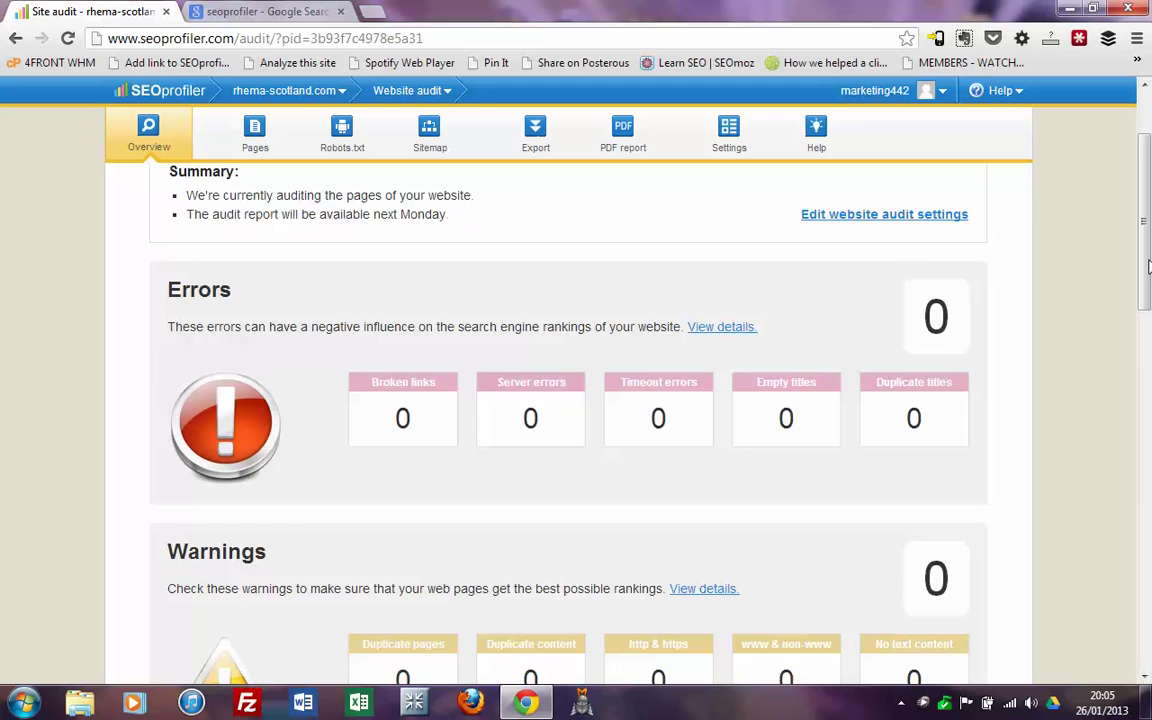
{"action": "mouse_move", "coordinate": [1148, 265]}
{"action": "left_mouse_down"}
{"action": "mouse_move", "coordinate": [1149, 210]}
{"action": "mouse_move", "coordinate": [1149, 258]}
{"action": "left_mouse_up"}
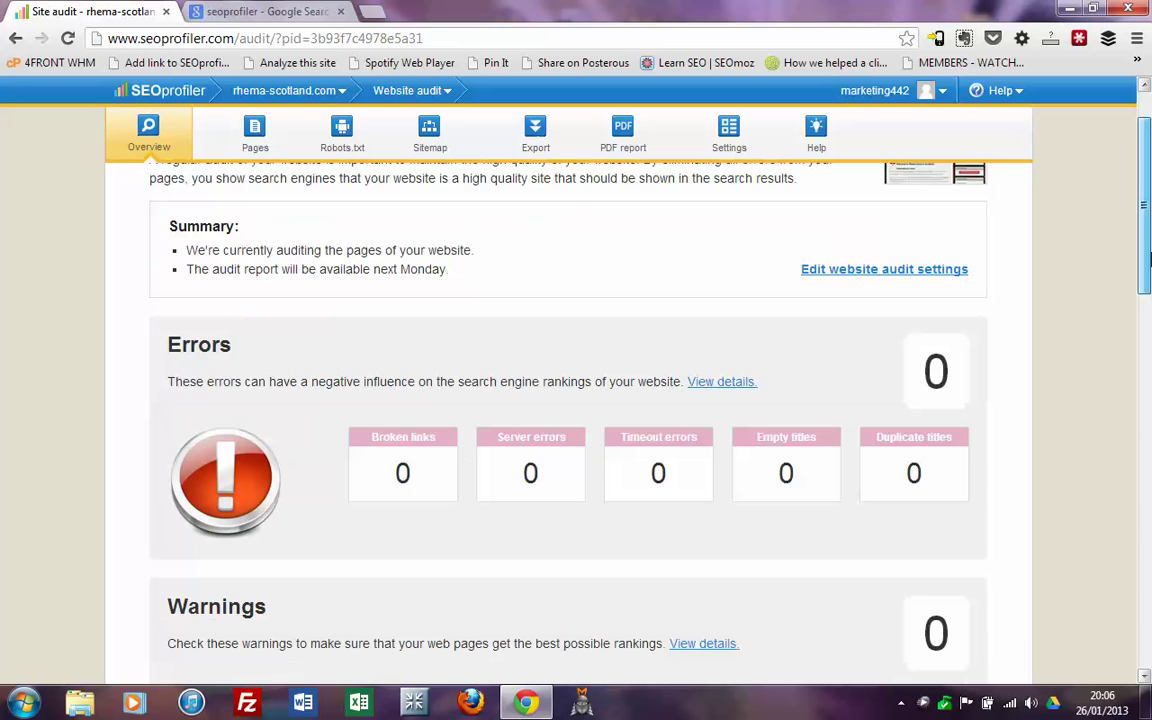
{"action": "scroll", "coordinate": [687, 339], "scroll_direction": "down", "scroll_amount": 2}
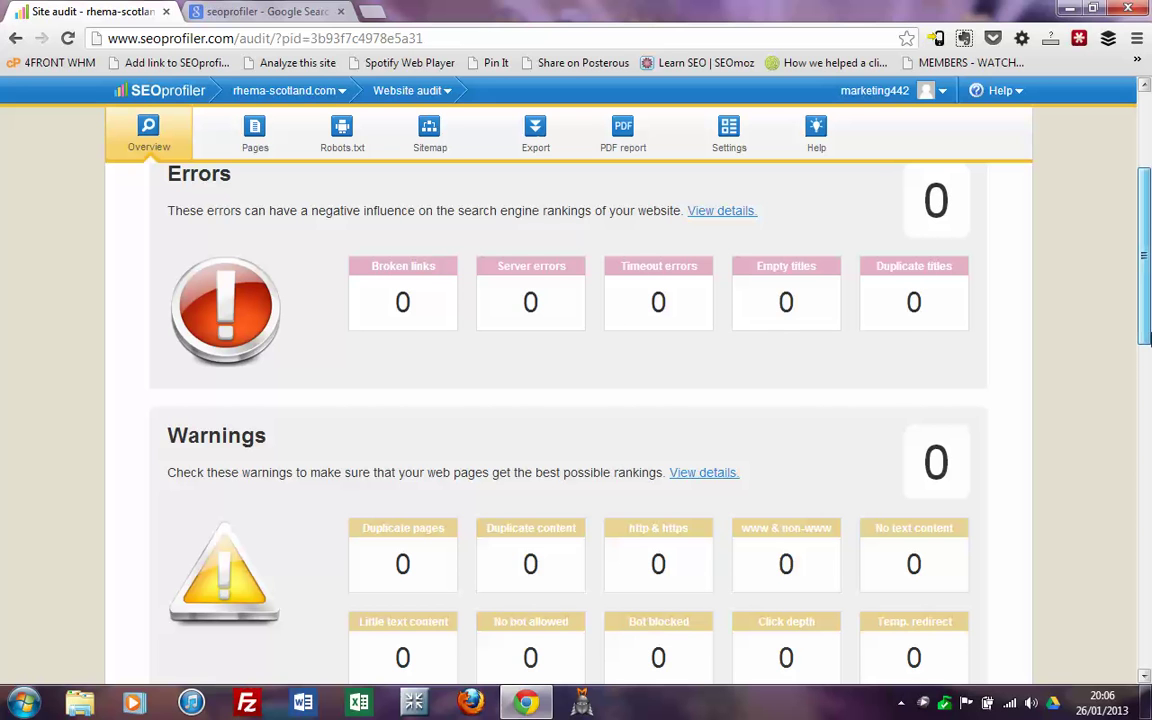
{"action": "left_click_drag", "start_coordinate": [1148, 350], "coordinate": [1148, 362]}
{"action": "scroll", "coordinate": [1150, 365], "scroll_direction": "down", "scroll_amount": 2}
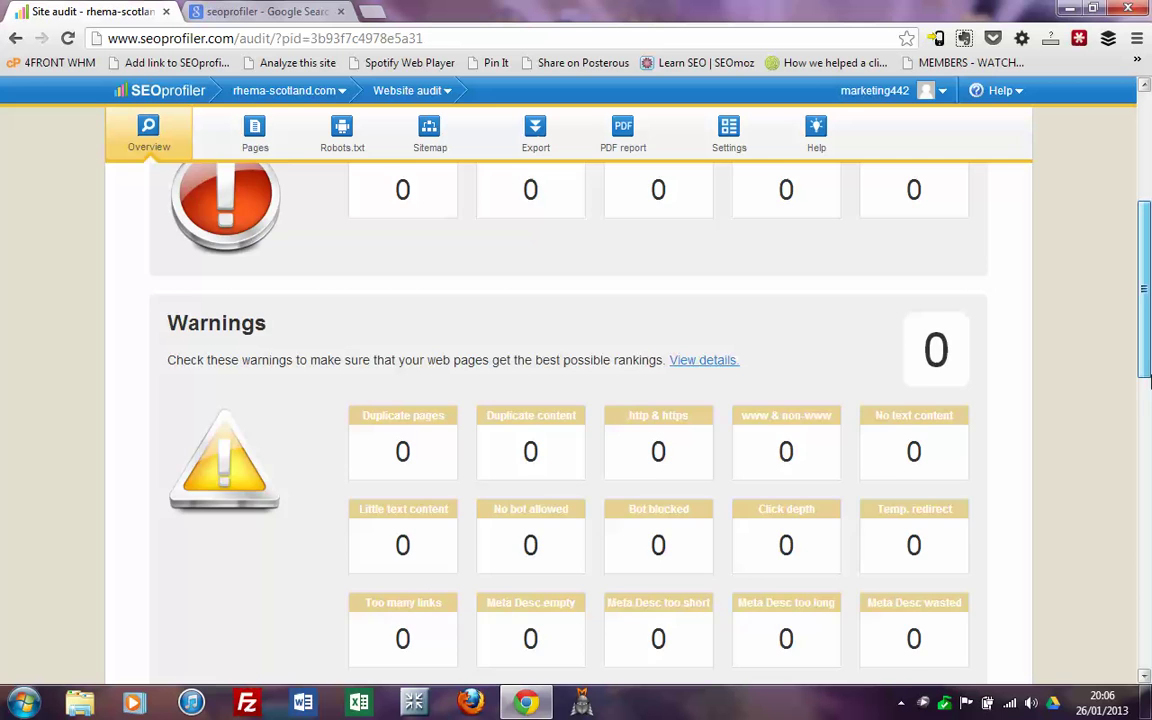
{"action": "scroll", "coordinate": [1150, 470], "scroll_direction": "down", "scroll_amount": 5}
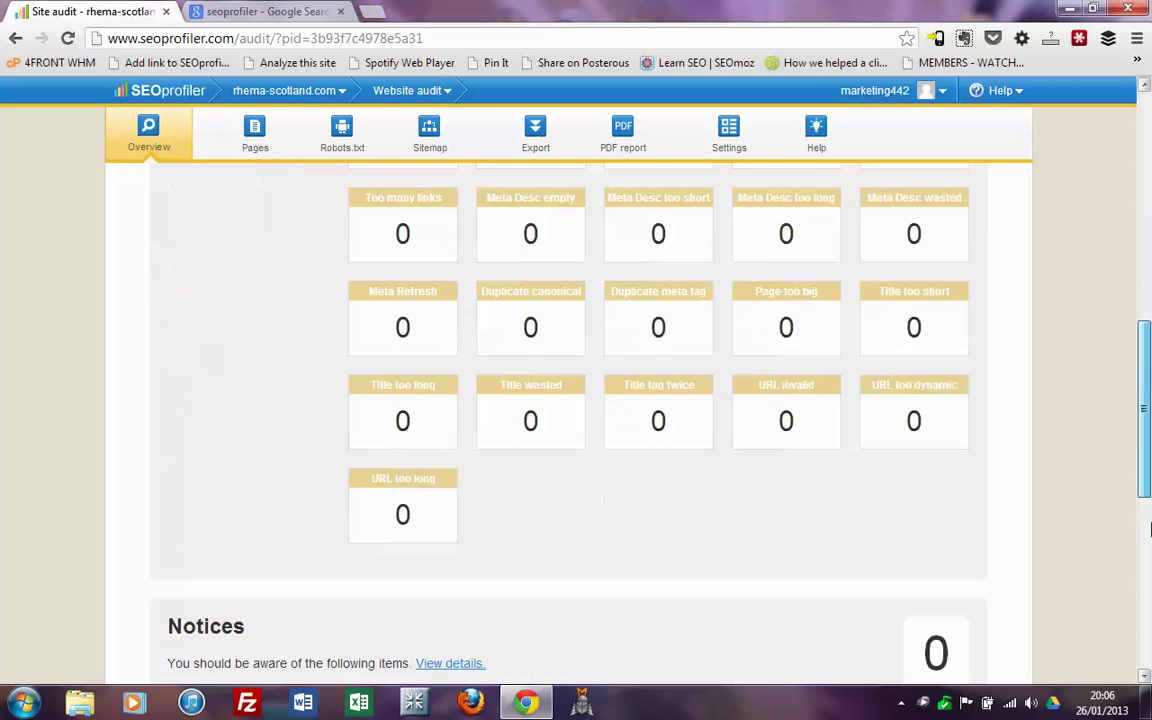
{"action": "scroll", "coordinate": [1148, 548], "scroll_direction": "down", "scroll_amount": 2}
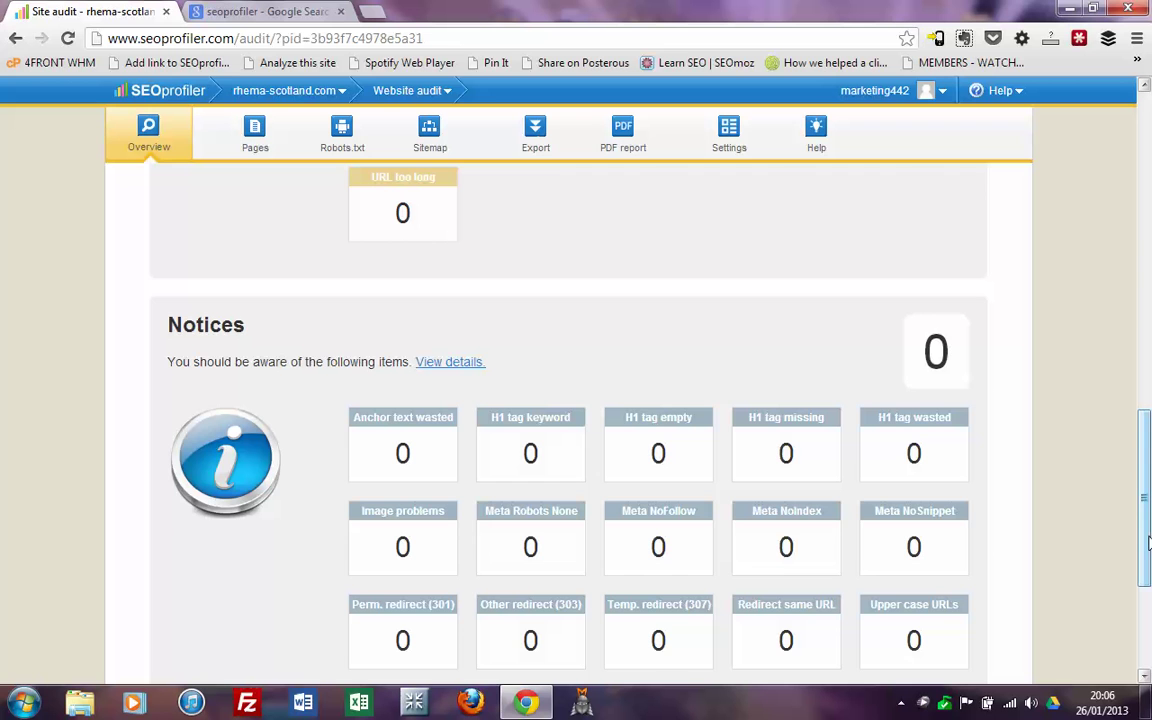
{"action": "scroll", "coordinate": [1146, 320], "scroll_direction": "up", "scroll_amount": 1}
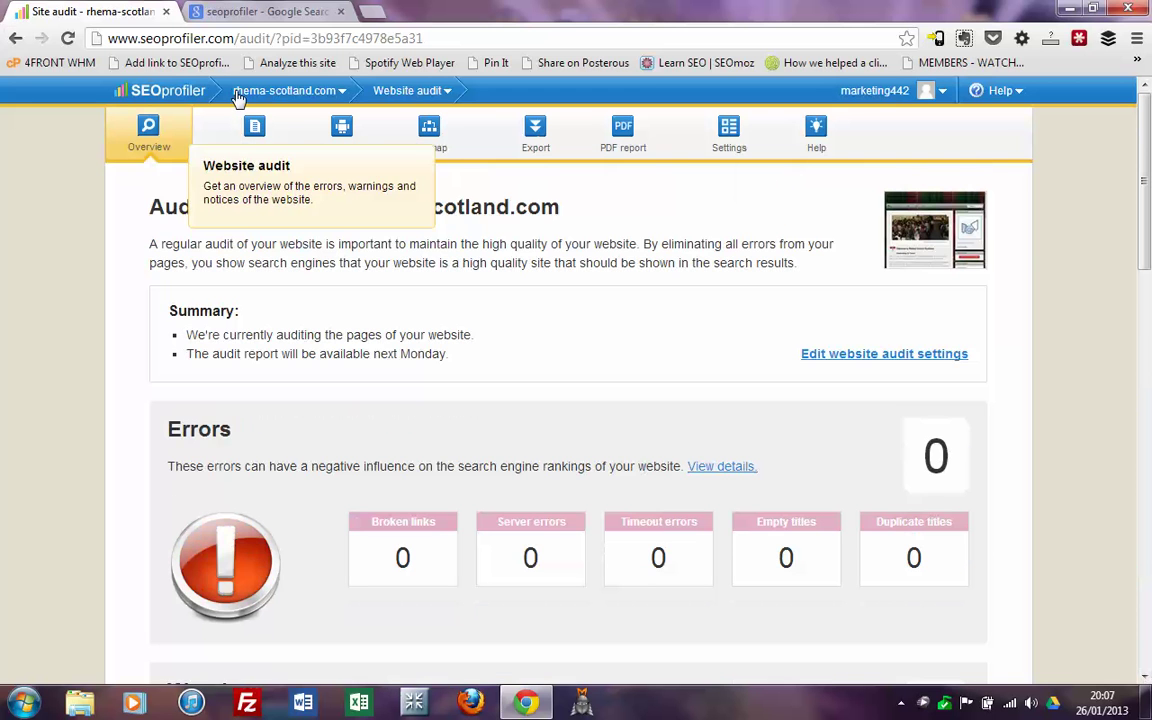
- Return to the project overview and dismiss the Windows color scheme prompt
{"action": "left_click", "coordinate": [15, 38]}
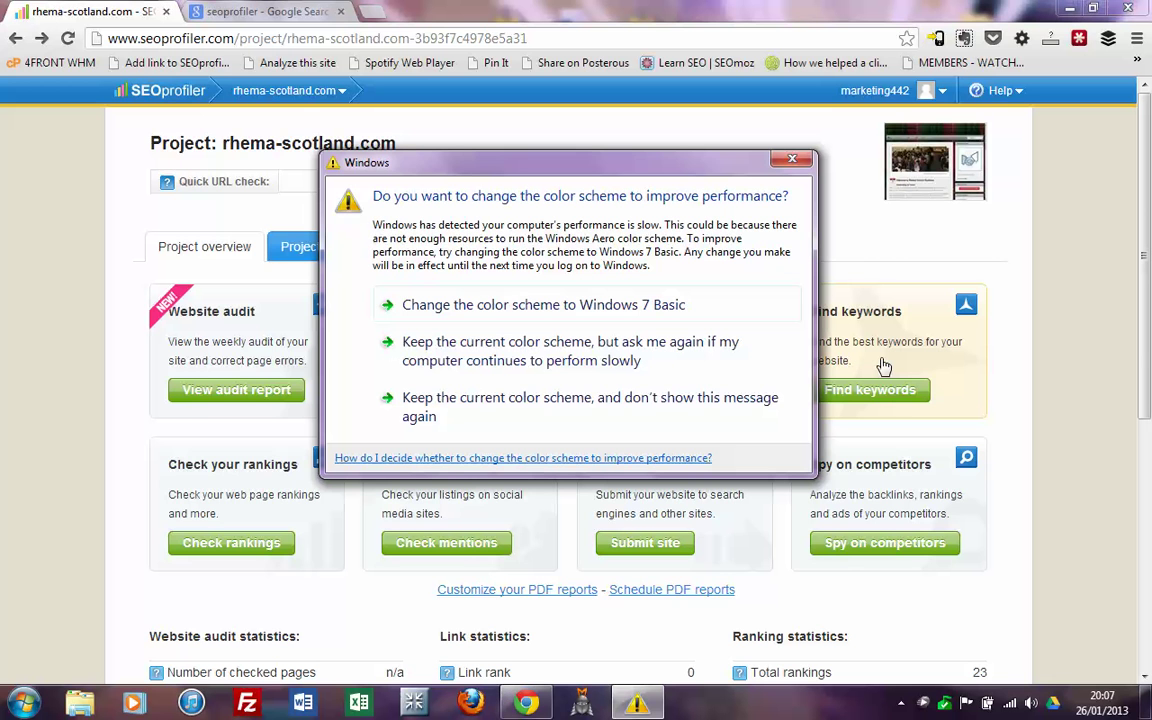
{"action": "left_click", "coordinate": [795, 160]}
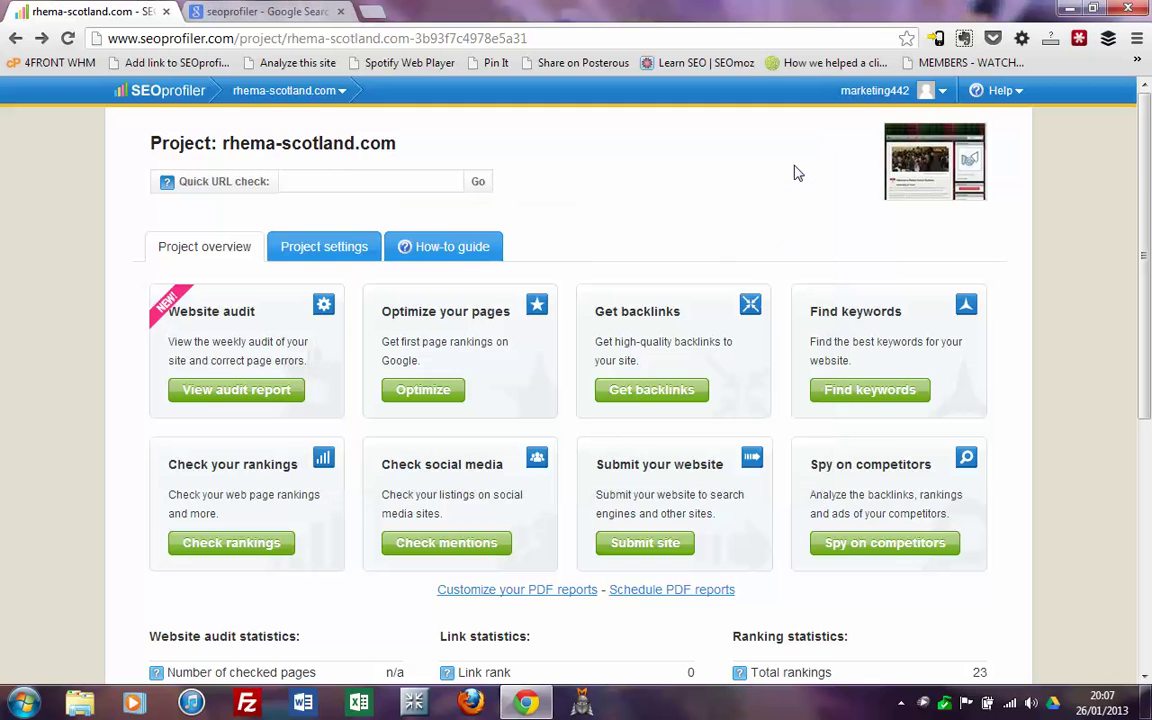
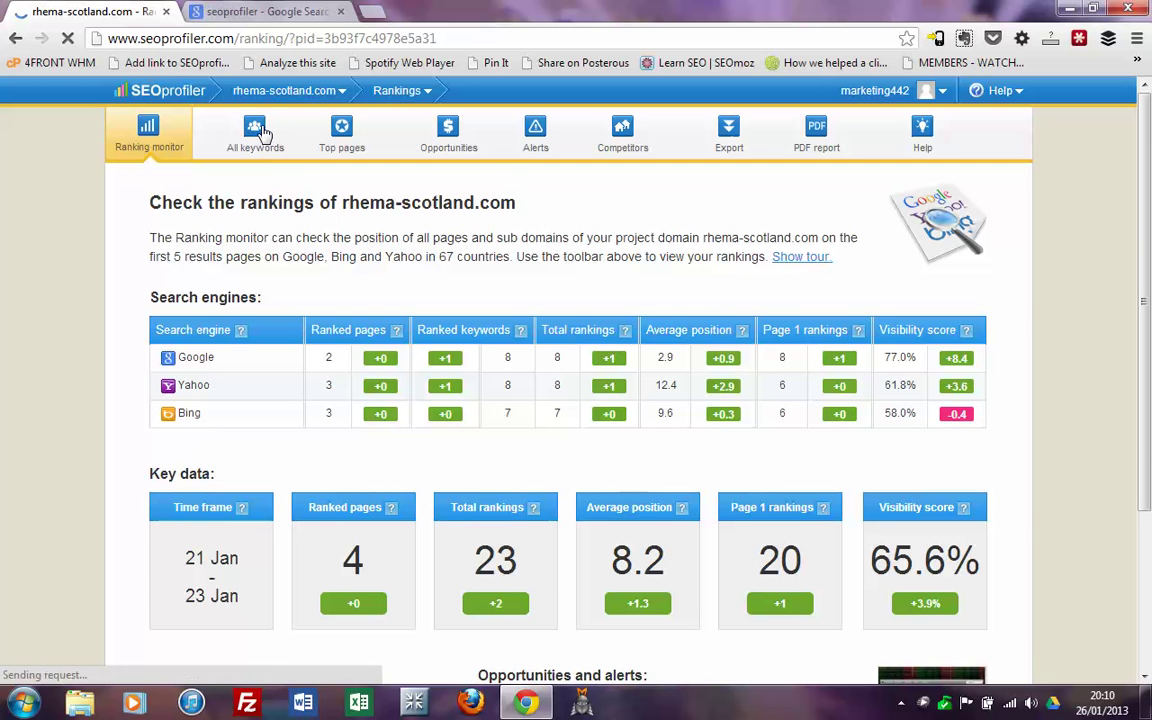
{"action": "mouse_move", "coordinate": [258, 132]}
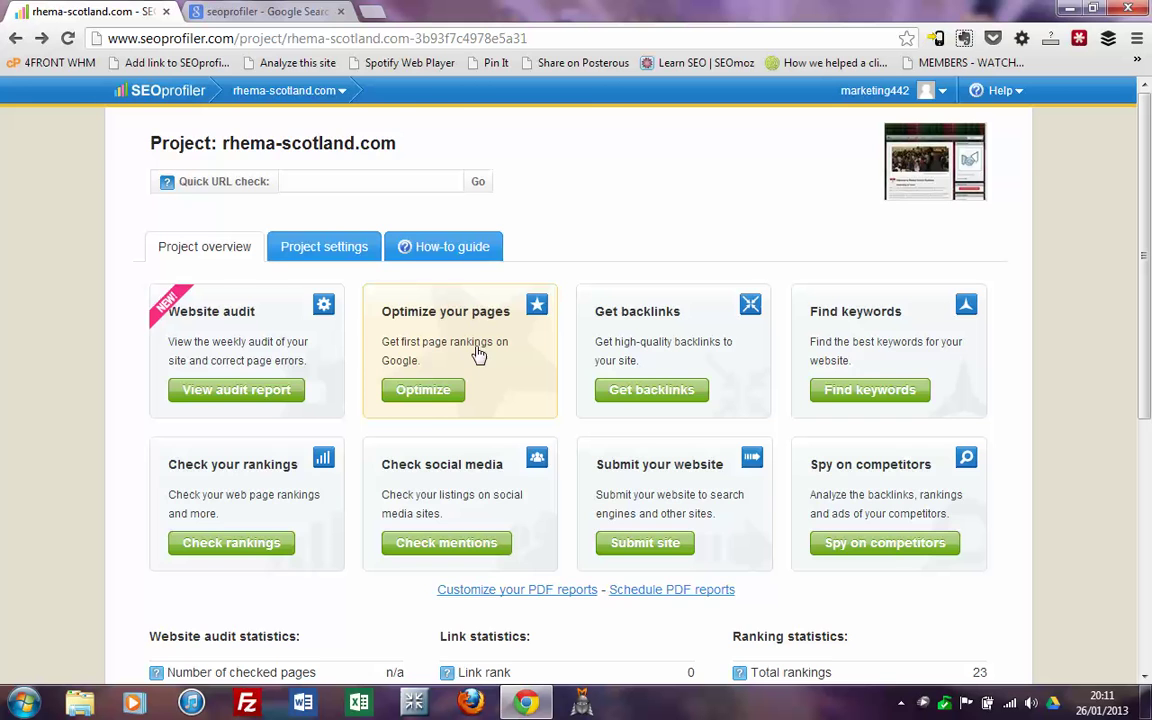
- Open the Top 10 Optimizer, dismiss the color scheme prompt, and set the web page to seomoz.org
{"action": "left_click", "coordinate": [478, 354]}
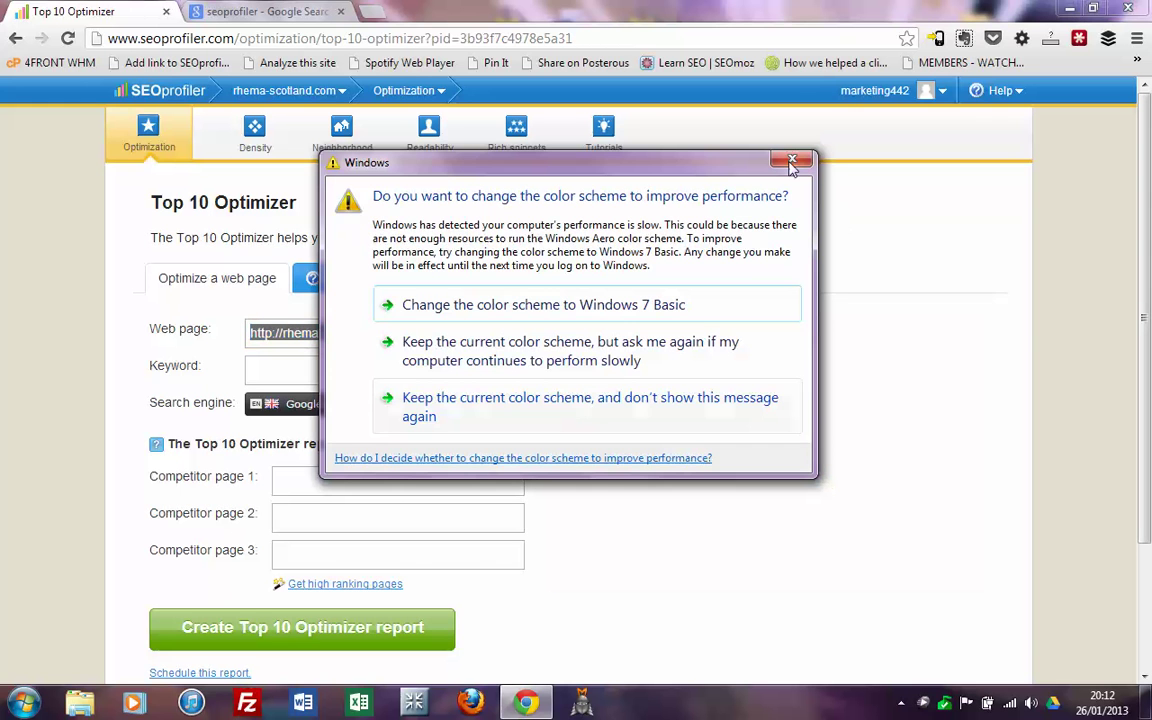
{"action": "left_click", "coordinate": [791, 161]}
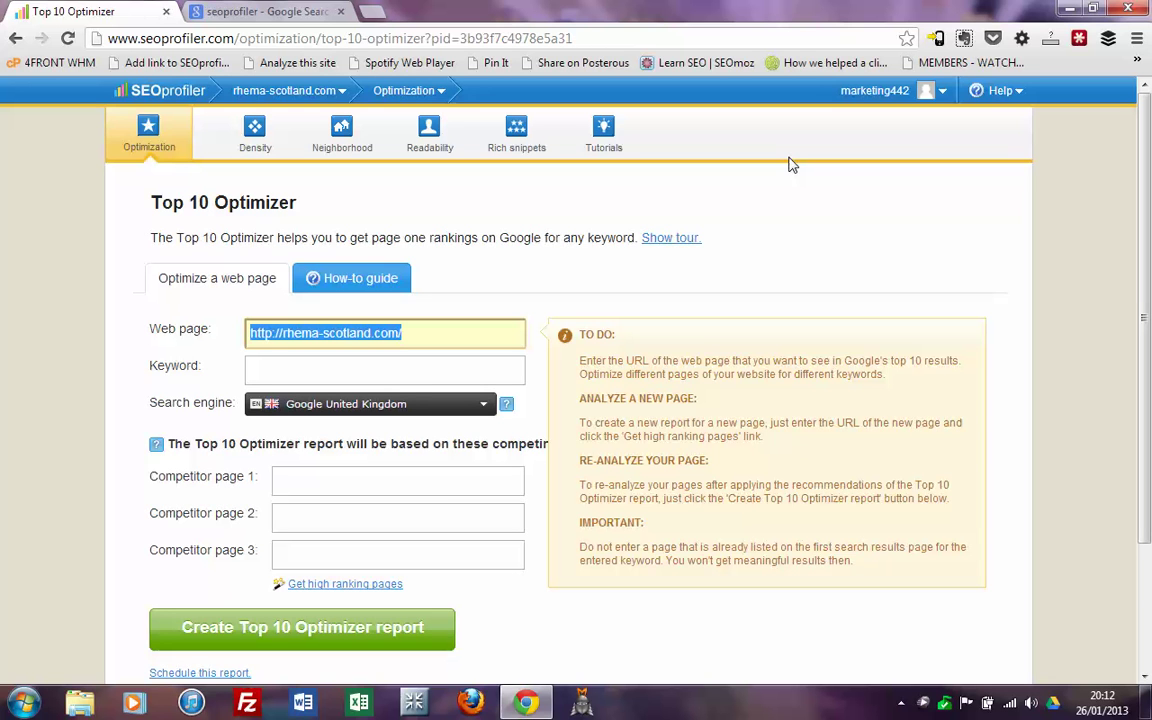
{"action": "left_click", "coordinate": [431, 334]}
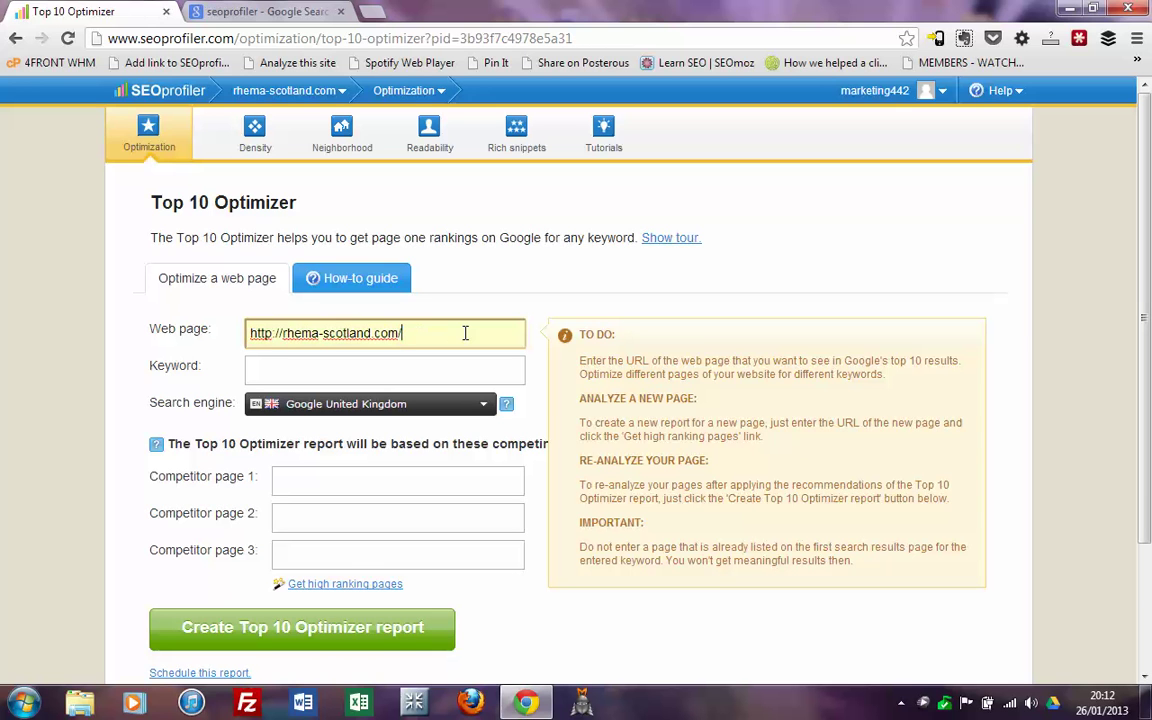
{"action": "left_click_drag", "start_coordinate": [401, 333], "coordinate": [250, 333]}
{"action": "type", "text": "seomoz"}
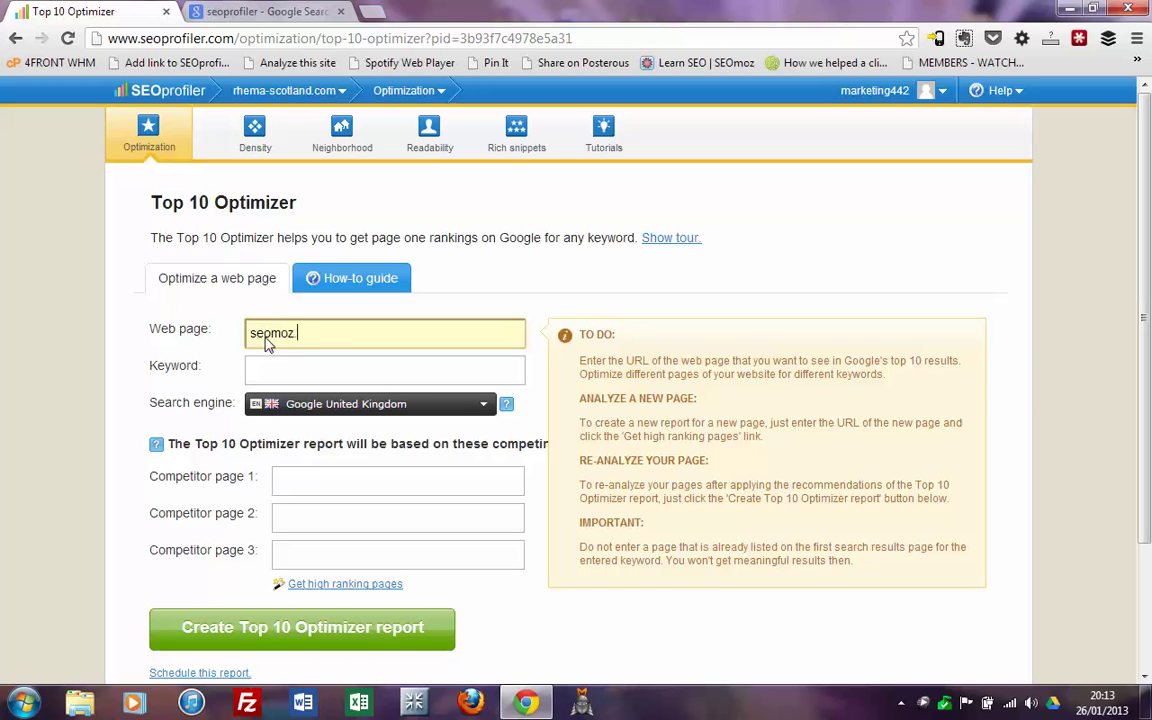
{"action": "type", "text": ".org"}
- Create a Top 10 Optimizer report for the keyword "seo software" on Google United Kingdom, based on the suggested high-ranking competitor pages
{"action": "left_click", "coordinate": [262, 367]}
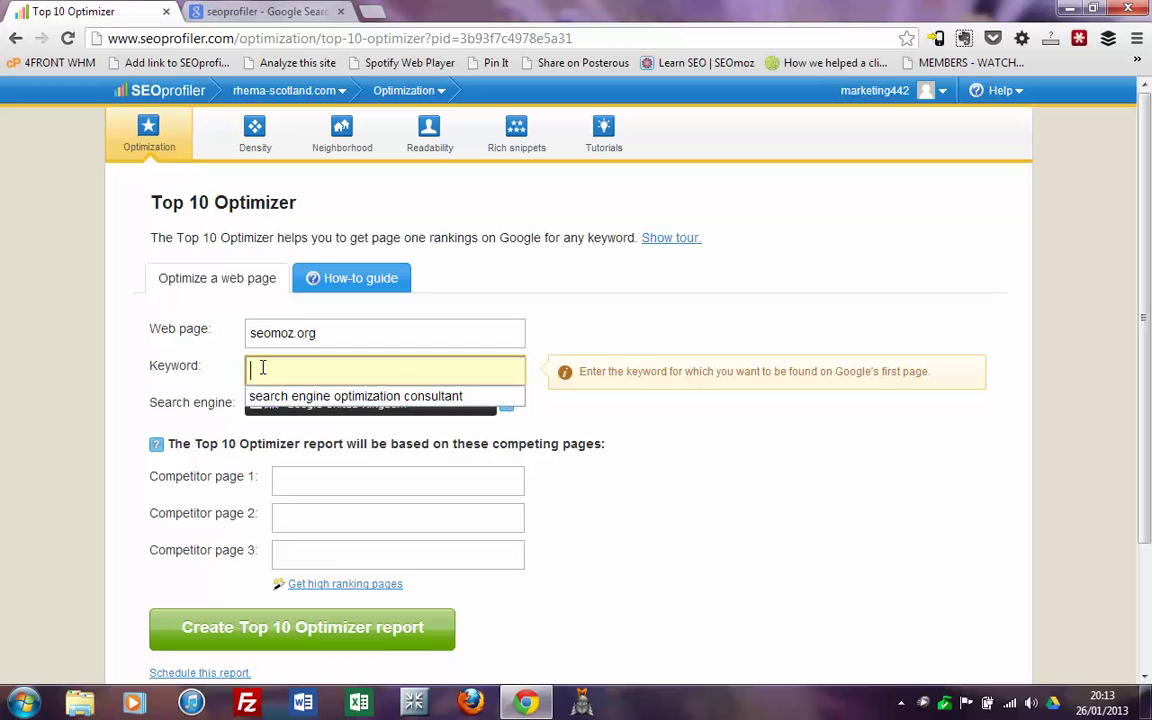
{"action": "type", "text": "seo software"}
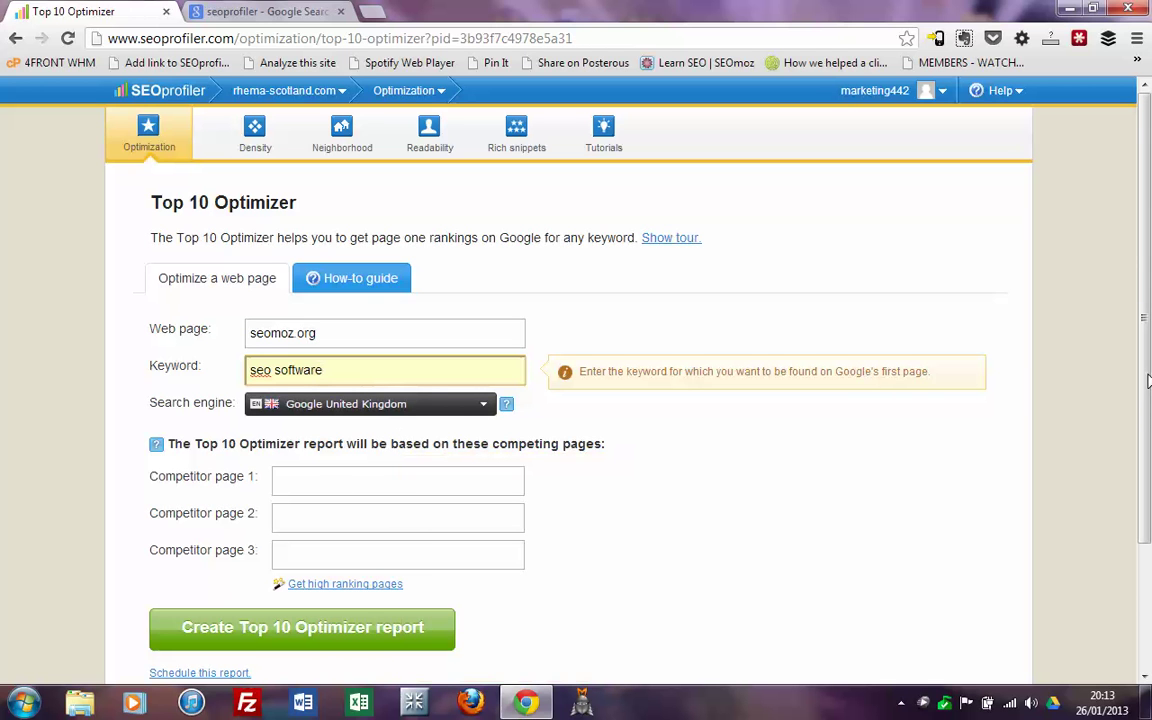
{"action": "scroll", "coordinate": [1078, 445], "scroll_direction": "down", "scroll_amount": 1}
{"action": "scroll", "coordinate": [1078, 445], "scroll_direction": "down", "scroll_amount": 1}
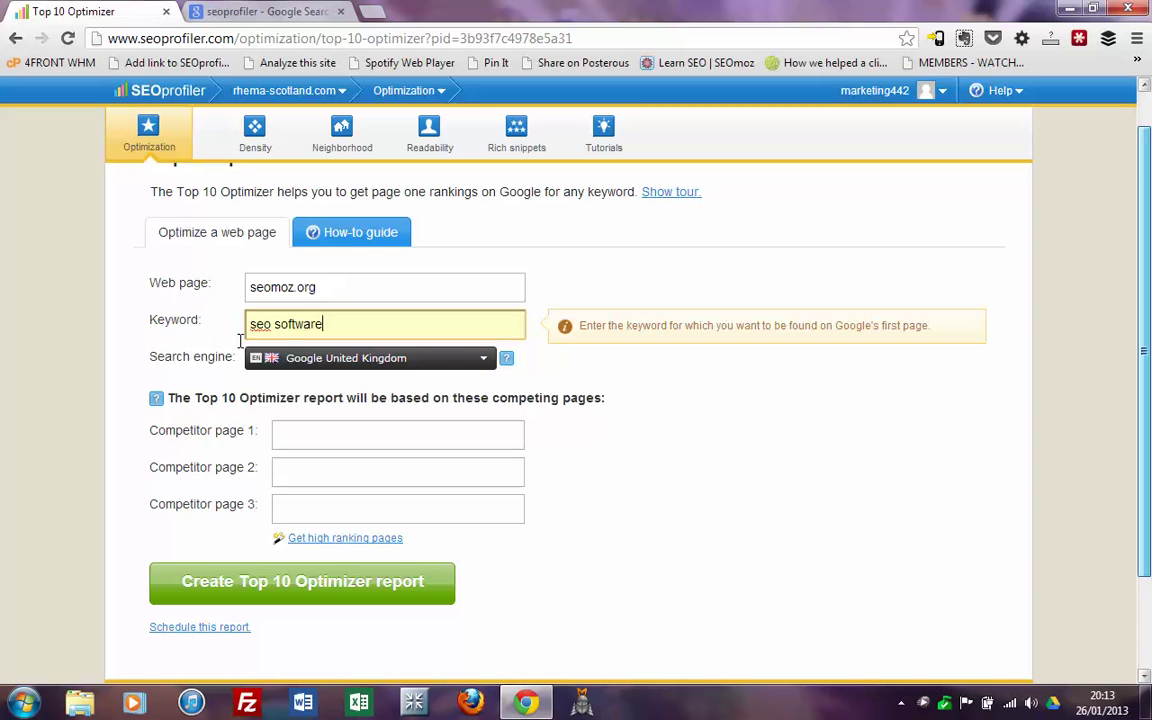
{"action": "key", "text": "Return"}
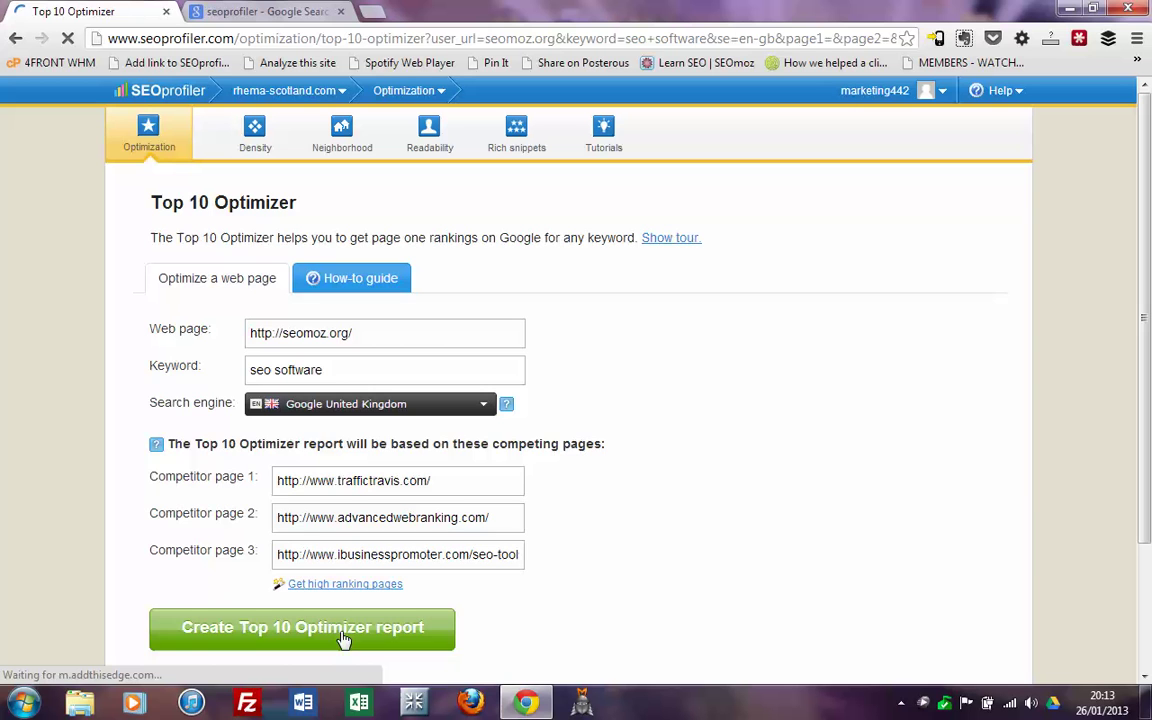
{"action": "left_click", "coordinate": [343, 637]}
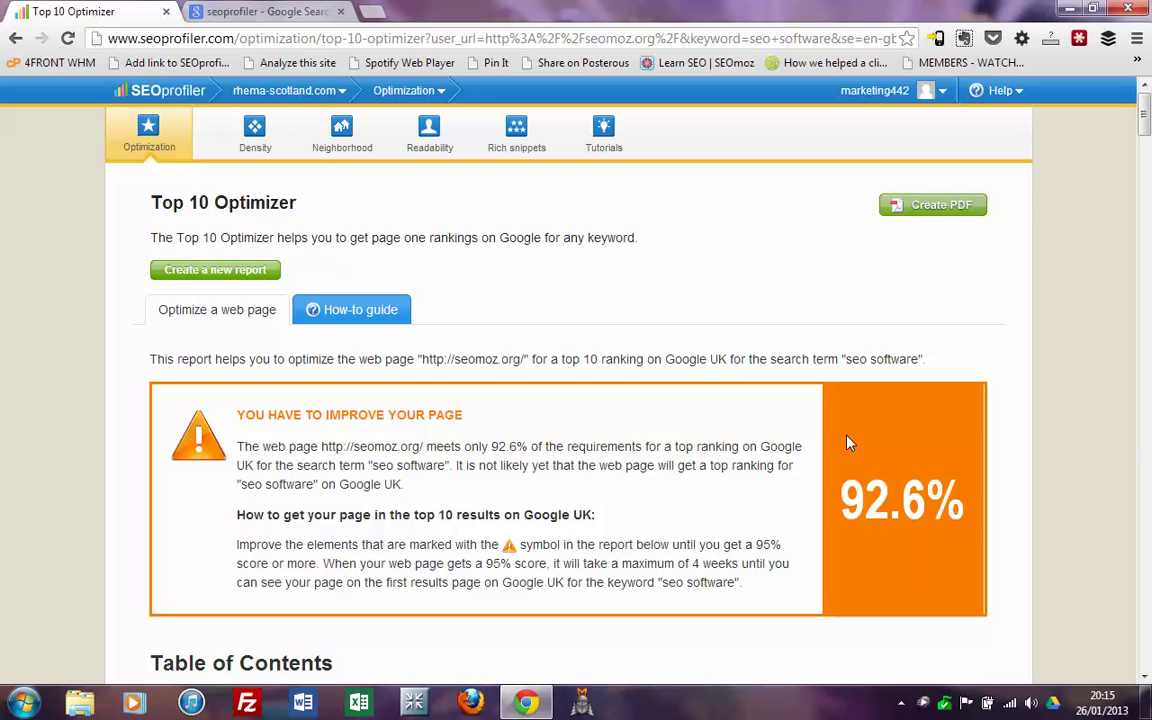
- Examine the chapter scores and to-do items in the report's table of contents and the list of analyzed pages
{"action": "scroll", "coordinate": [848, 443], "scroll_direction": "down", "scroll_amount": 5}
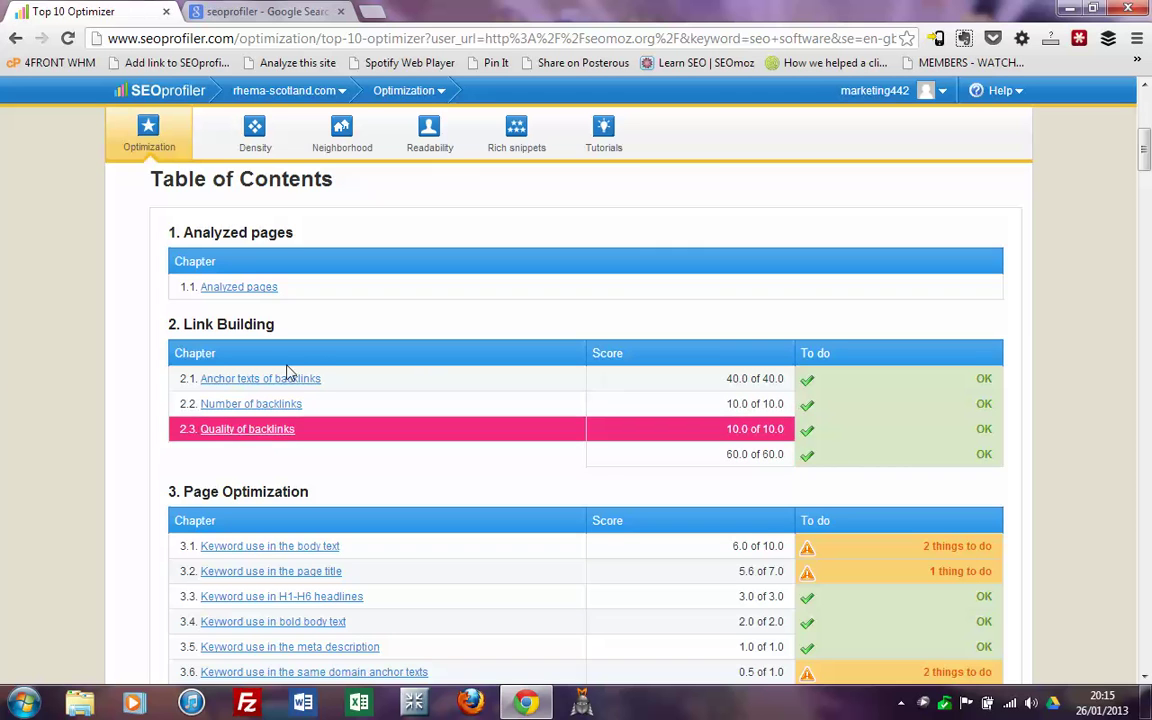
{"action": "scroll", "coordinate": [265, 375], "scroll_direction": "down", "scroll_amount": 1}
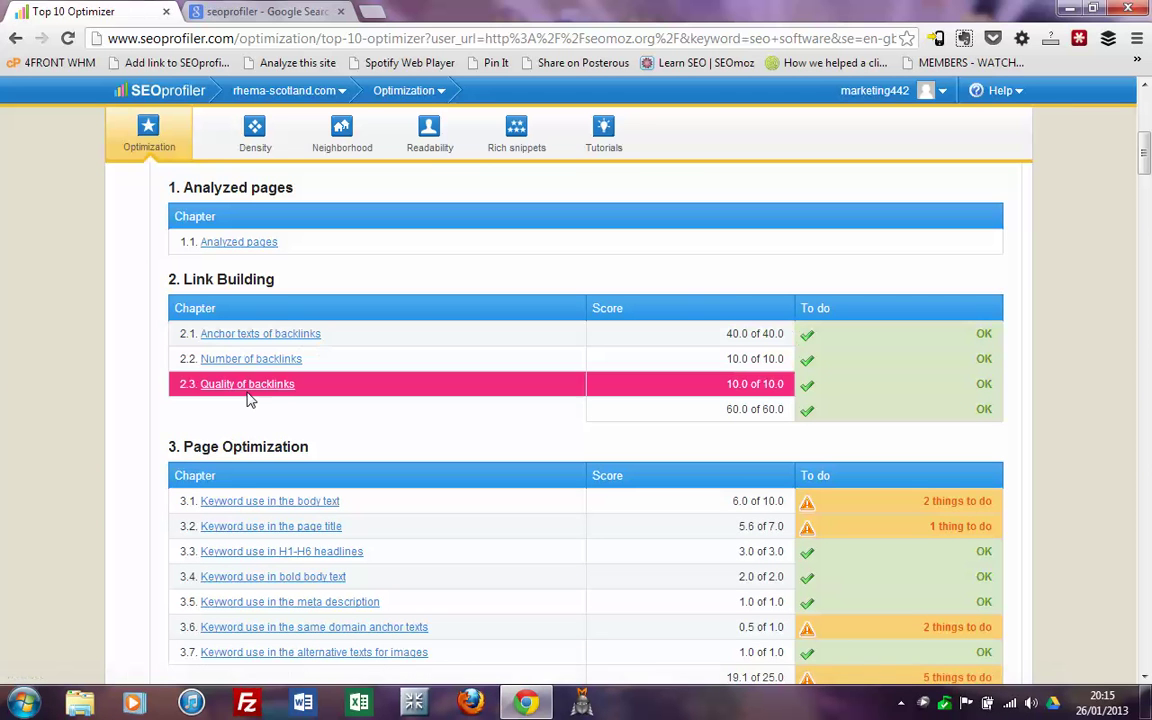
{"action": "scroll", "coordinate": [306, 428], "scroll_direction": "down", "scroll_amount": 1}
{"action": "scroll", "coordinate": [318, 470], "scroll_direction": "down", "scroll_amount": 2}
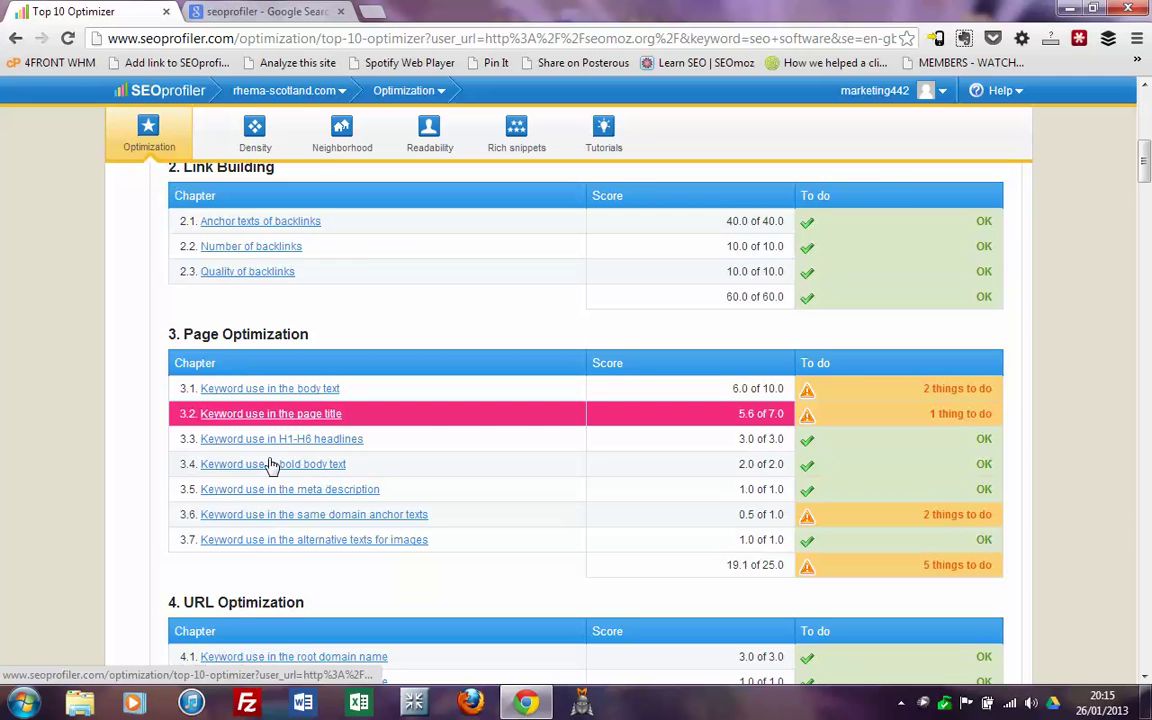
{"action": "scroll", "coordinate": [575, 444], "scroll_direction": "down", "scroll_amount": 1}
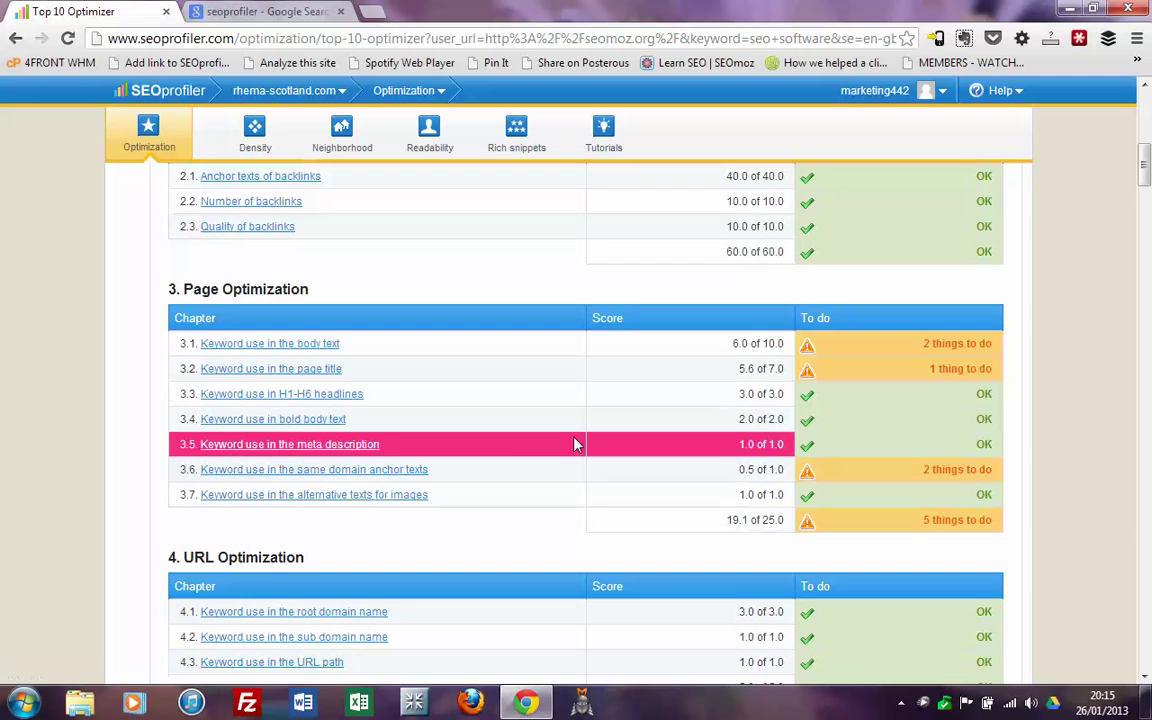
{"action": "scroll", "coordinate": [575, 444], "scroll_direction": "down", "scroll_amount": 3}
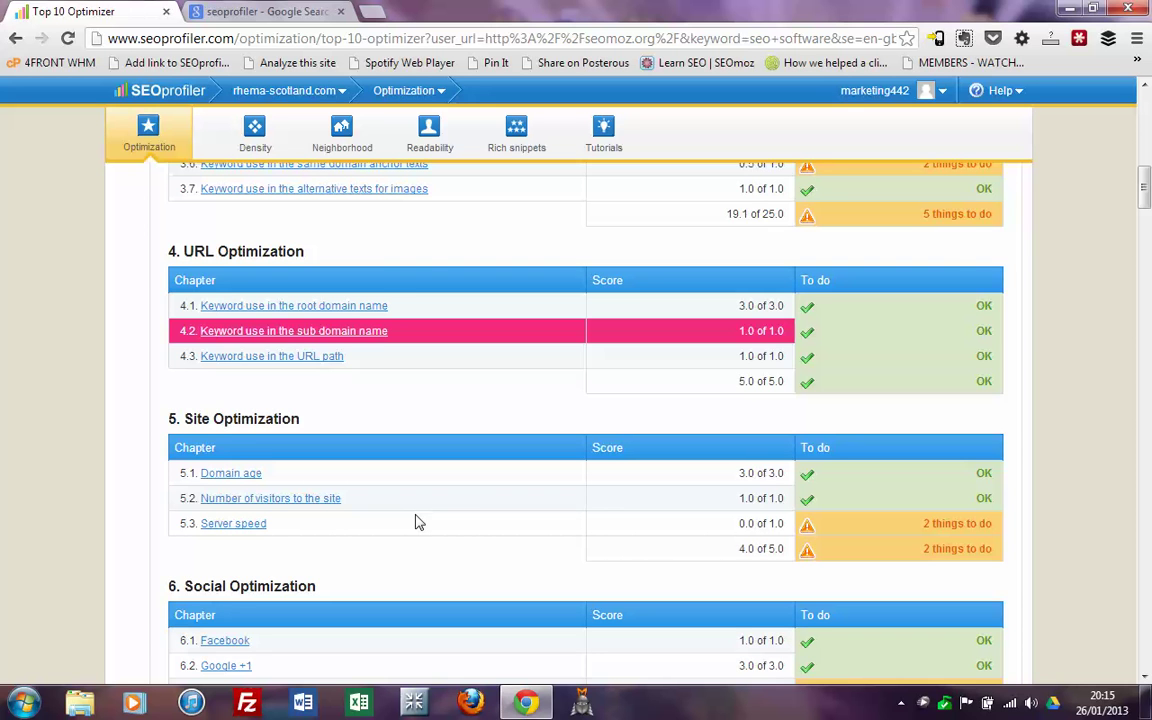
{"action": "scroll", "coordinate": [970, 334], "scroll_direction": "down", "scroll_amount": 6}
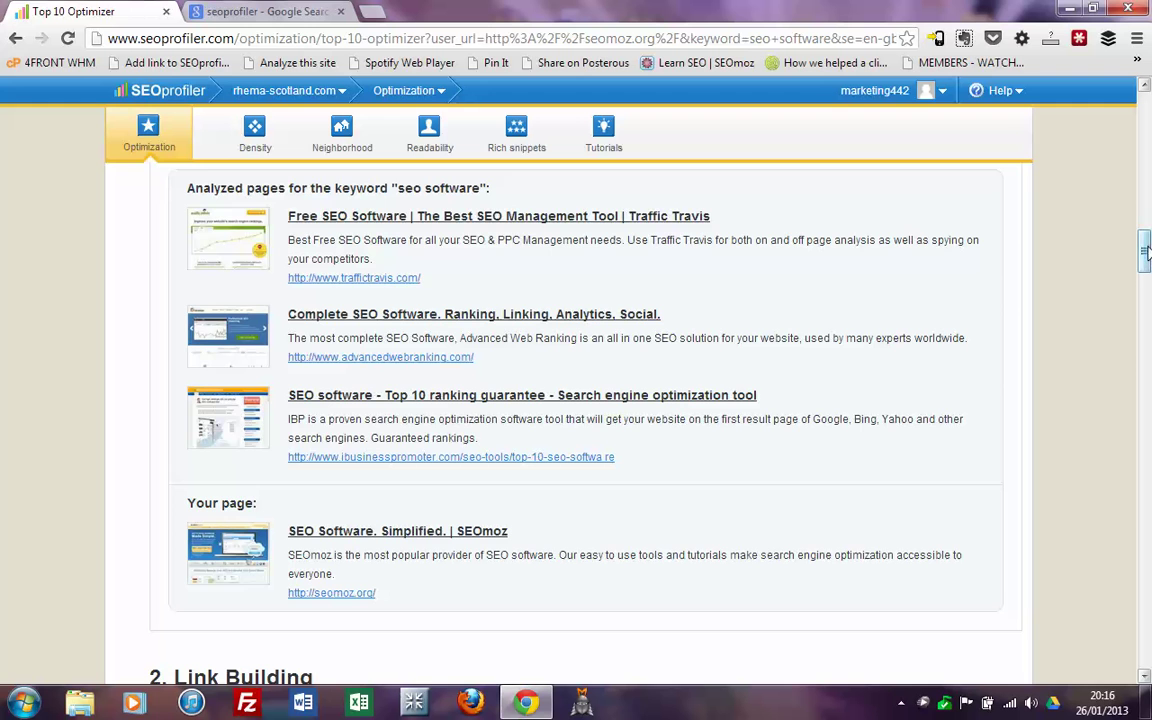
{"action": "scroll", "coordinate": [1148, 220], "scroll_direction": "up", "scroll_amount": 3}
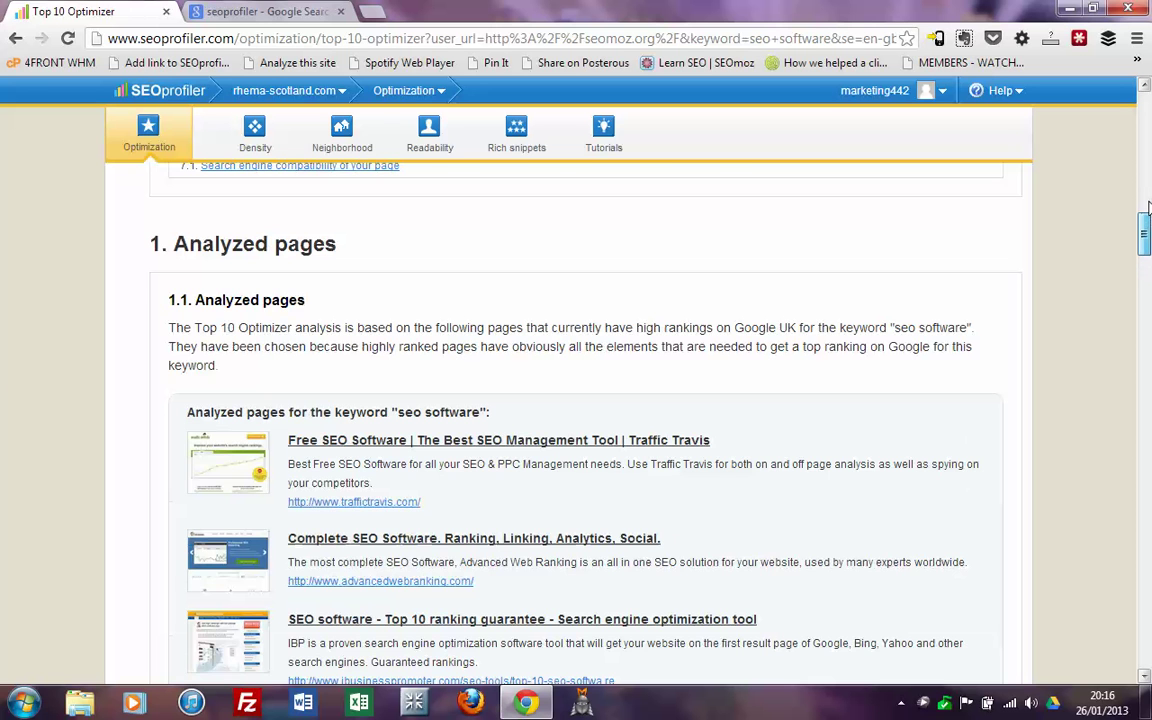
{"action": "scroll", "coordinate": [805, 496], "scroll_direction": "up", "scroll_amount": 10}
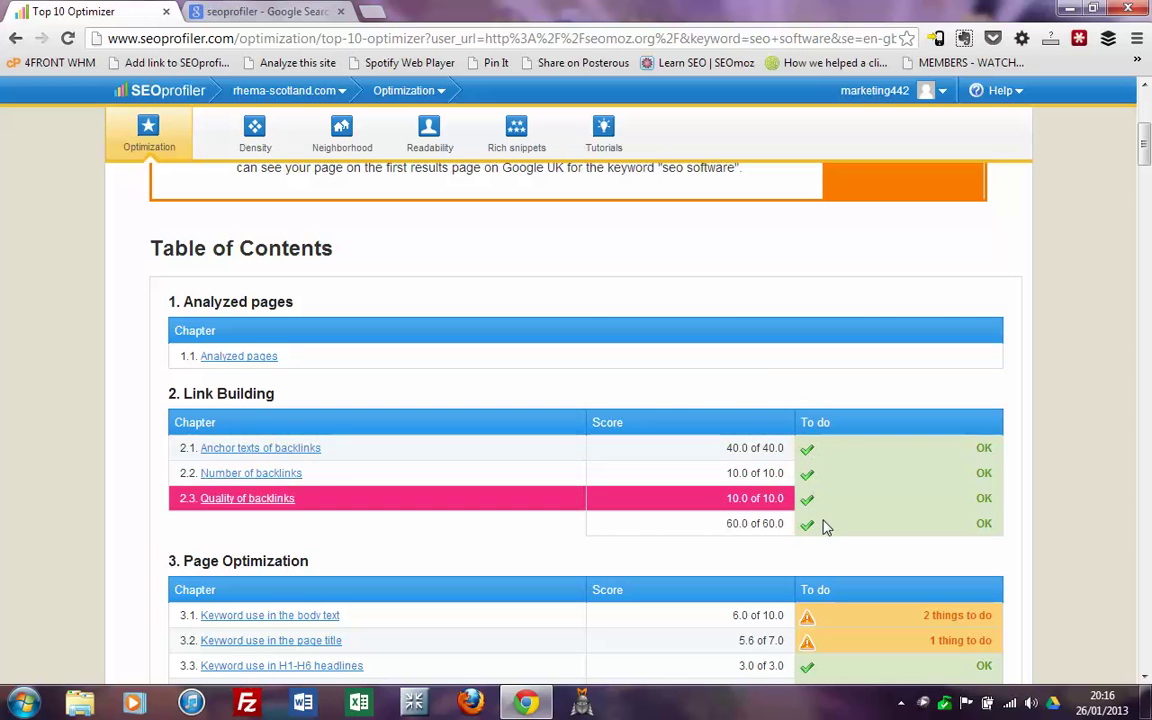
{"action": "left_click_drag", "start_coordinate": [1149, 152], "coordinate": [1149, 160]}
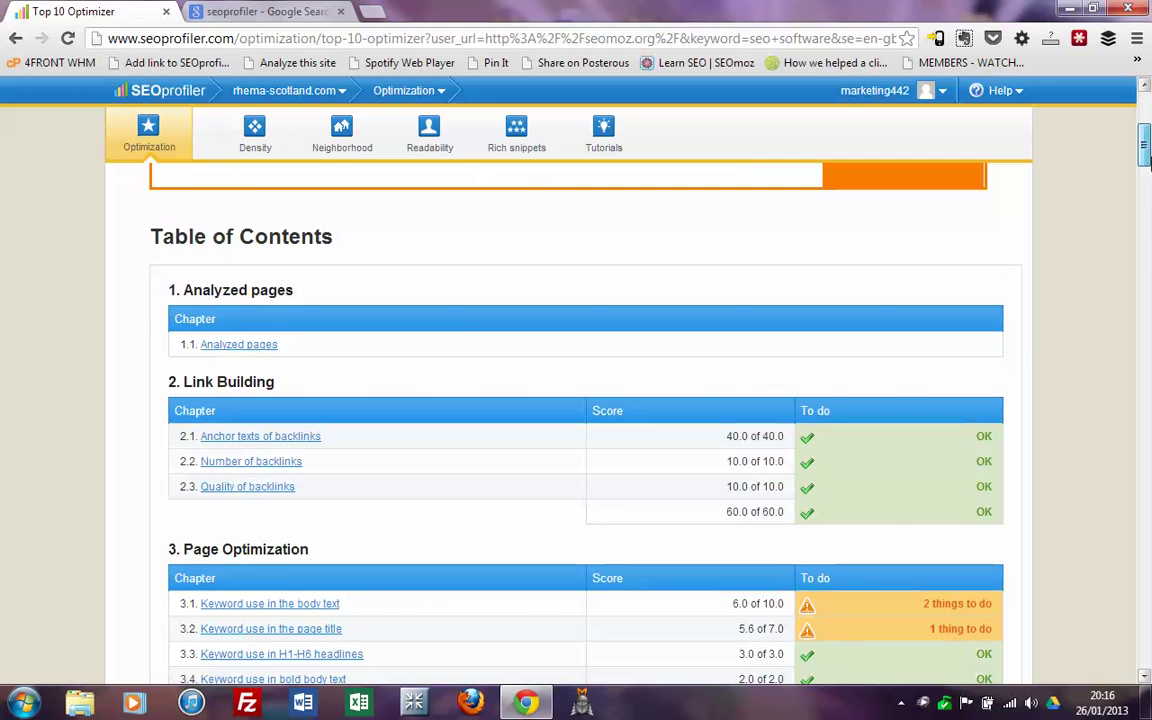
- Read the Page Optimization chapter, including the details on keyword use in the body text
{"action": "left_click_drag", "start_coordinate": [1148, 160], "coordinate": [1149, 318]}
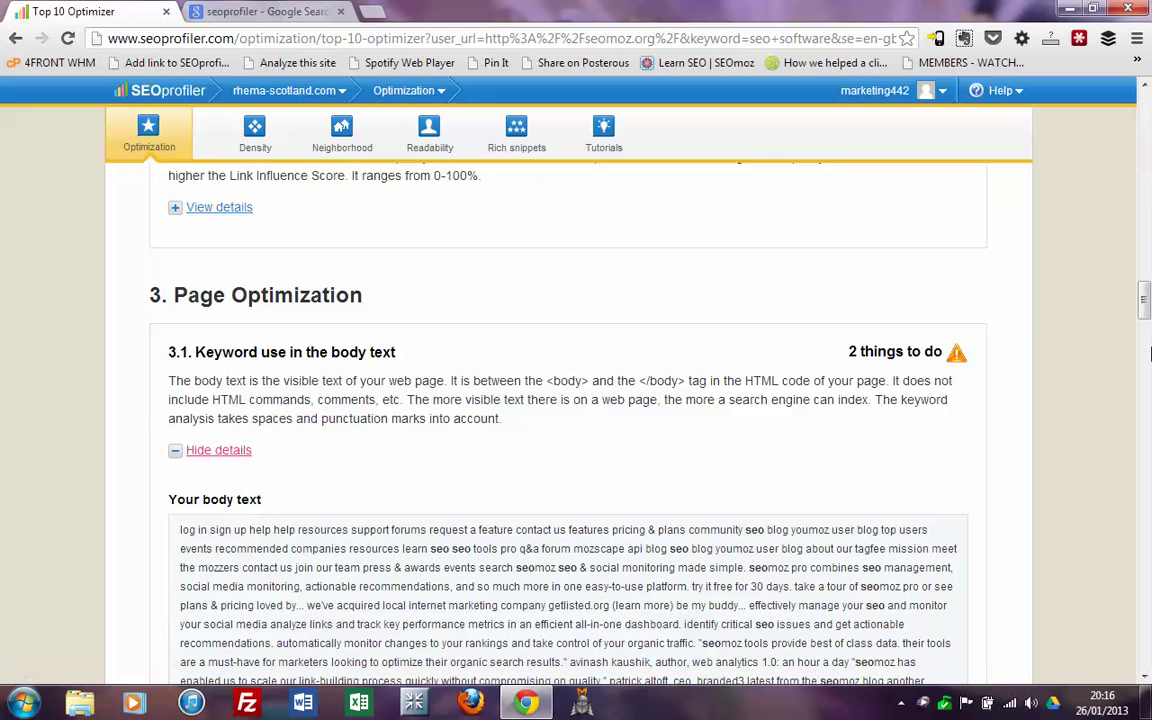
{"action": "scroll", "coordinate": [1150, 345], "scroll_direction": "down", "scroll_amount": 1}
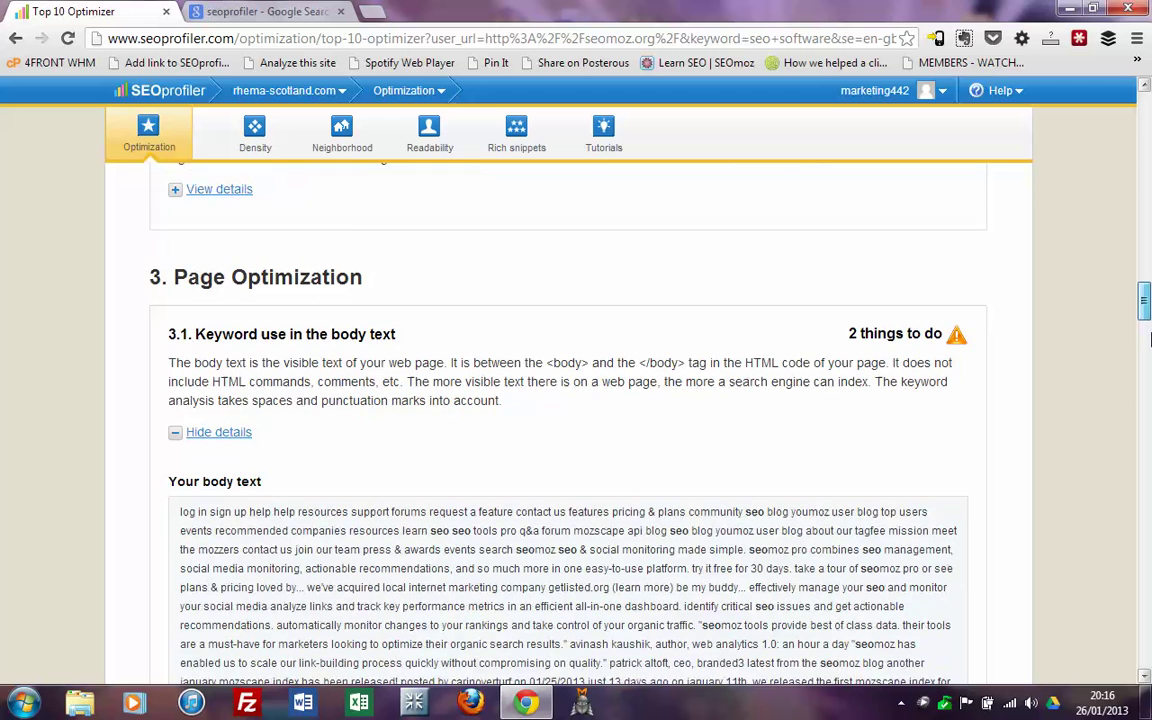
{"action": "scroll", "coordinate": [514, 503], "scroll_direction": "down", "scroll_amount": 3}
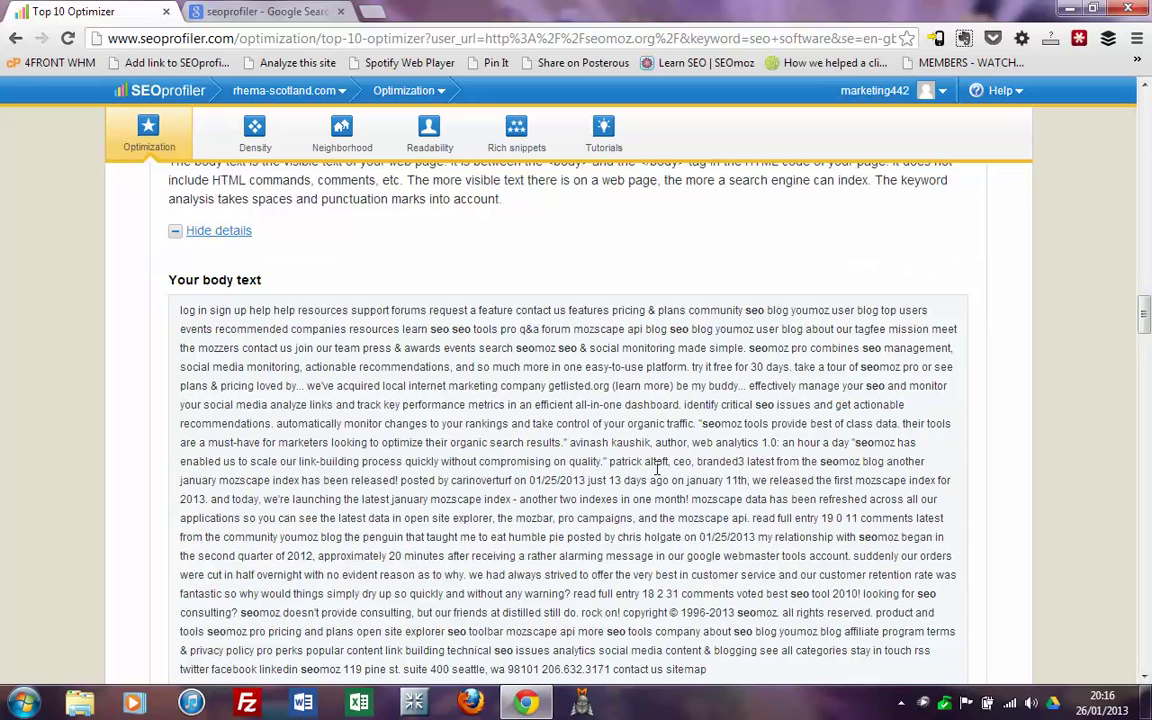
{"action": "scroll", "coordinate": [390, 390], "scroll_direction": "down", "scroll_amount": 1}
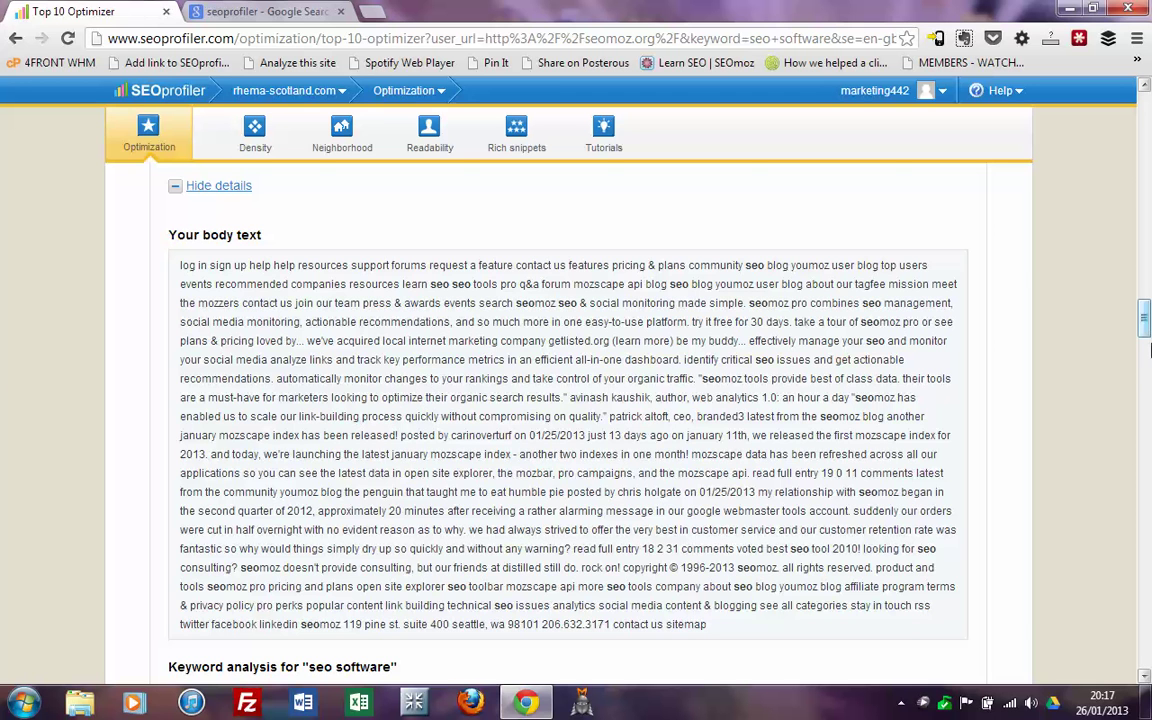
{"action": "left_click_drag", "start_coordinate": [1149, 363], "coordinate": [1148, 405]}
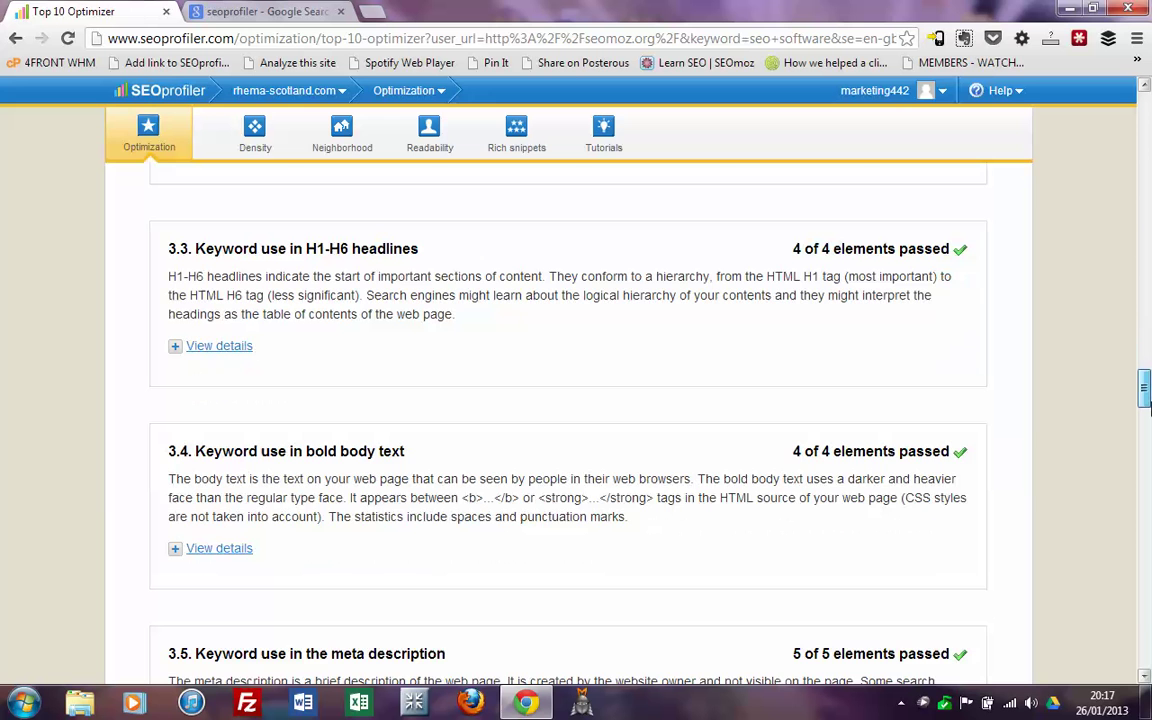
- Skim the rest of the Top 10 Optimizer report down to its final checklist, and return to the report setup form
{"action": "left_click_drag", "start_coordinate": [1146, 400], "coordinate": [1148, 677]}
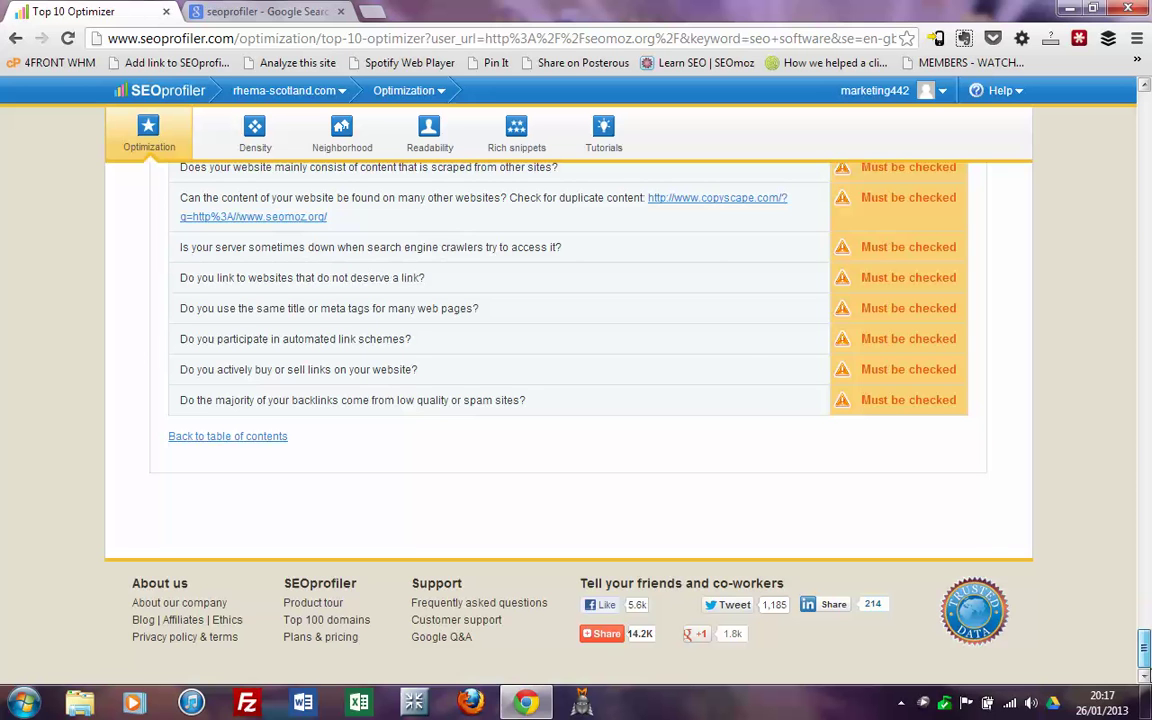
{"action": "left_click_drag", "start_coordinate": [1148, 675], "coordinate": [1148, 195]}
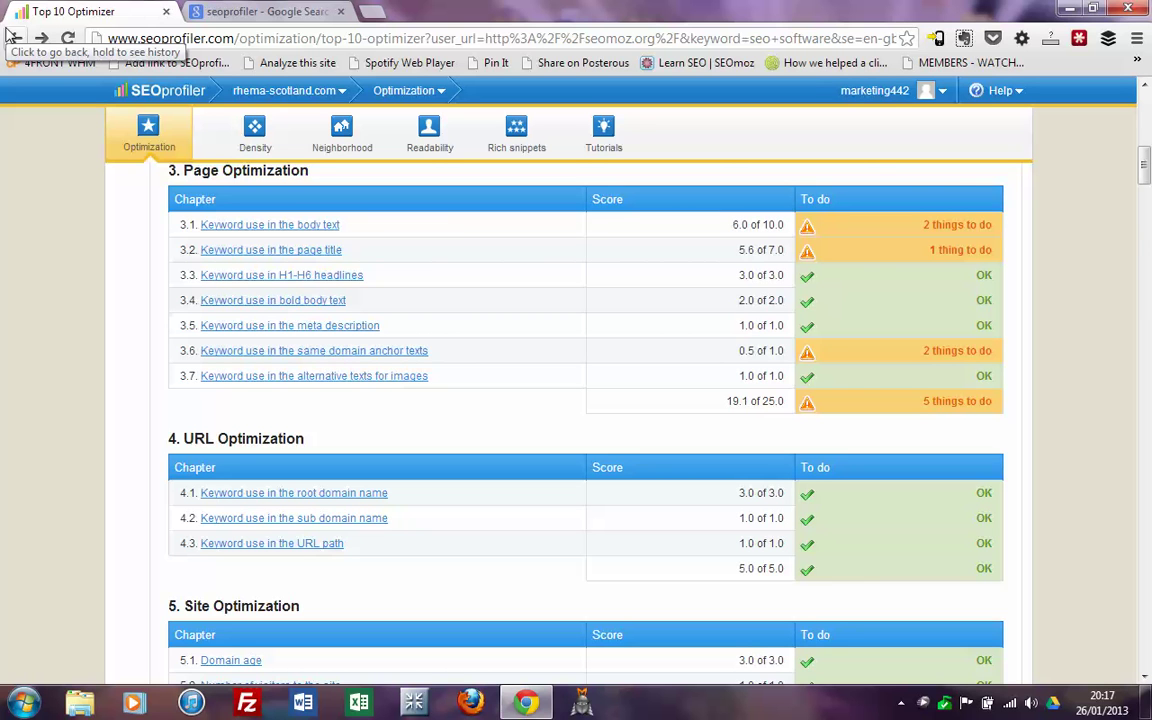
{"action": "left_click", "coordinate": [12, 37]}
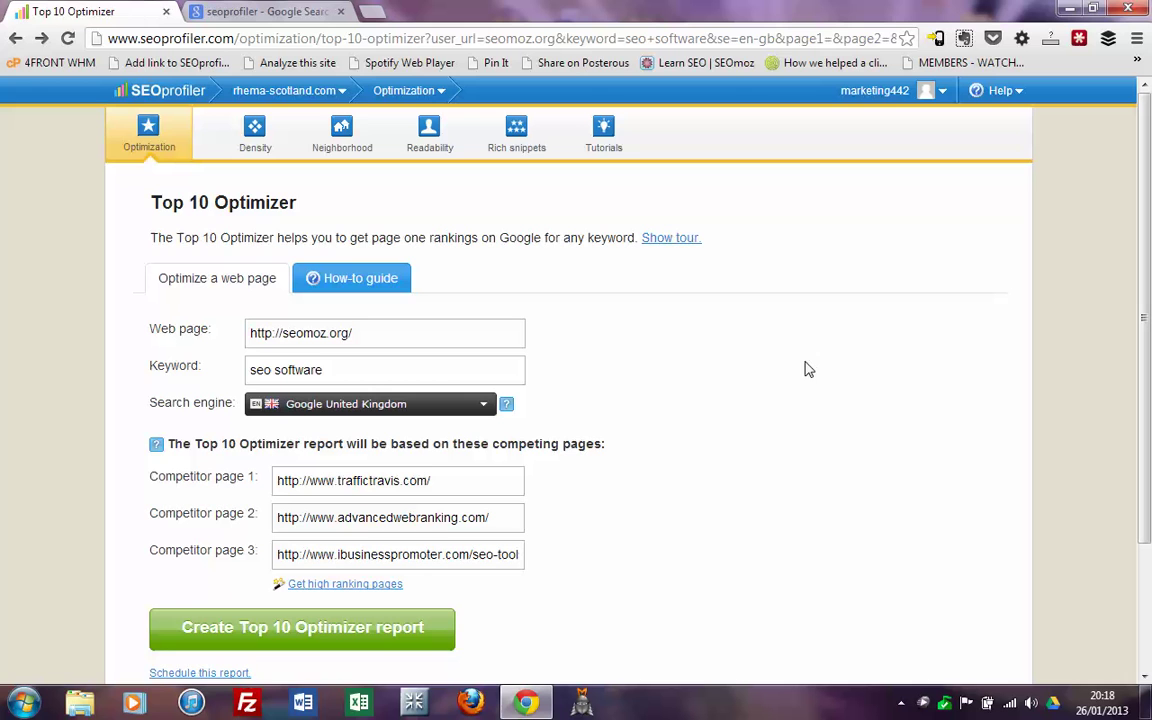
- Return to the rhema-scotland.com project overview and open the Starter backlinks tool in the link building section
{"action": "left_click", "coordinate": [284, 90]}
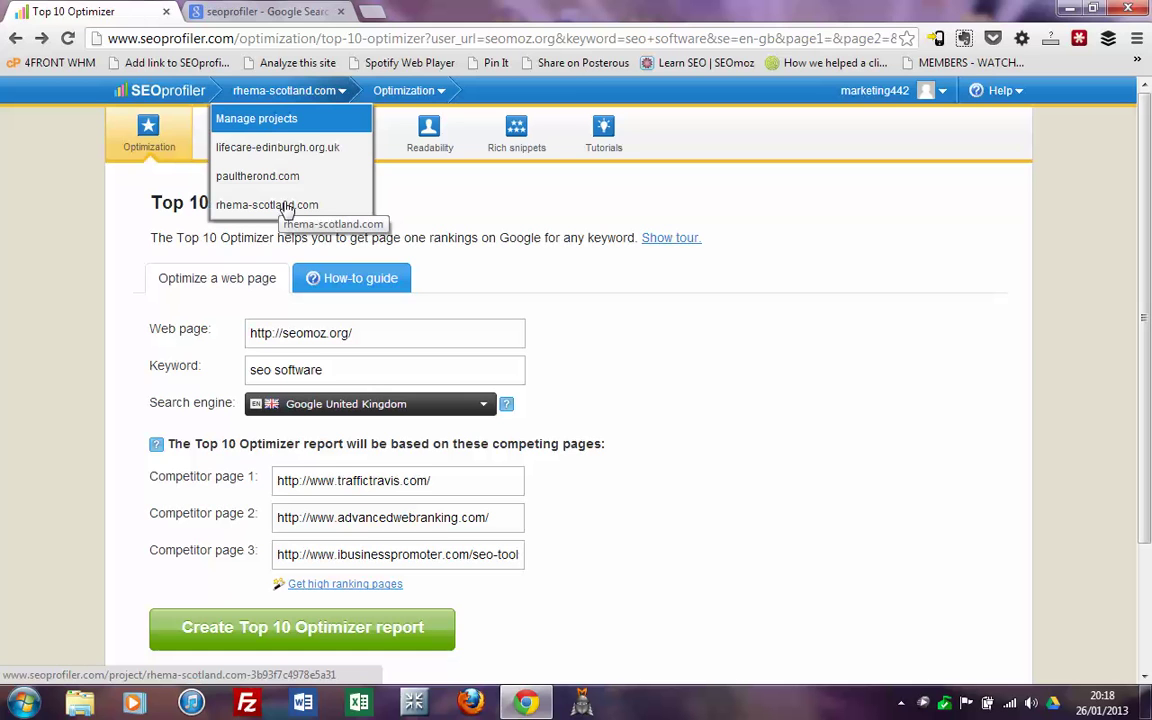
{"action": "left_click", "coordinate": [287, 206]}
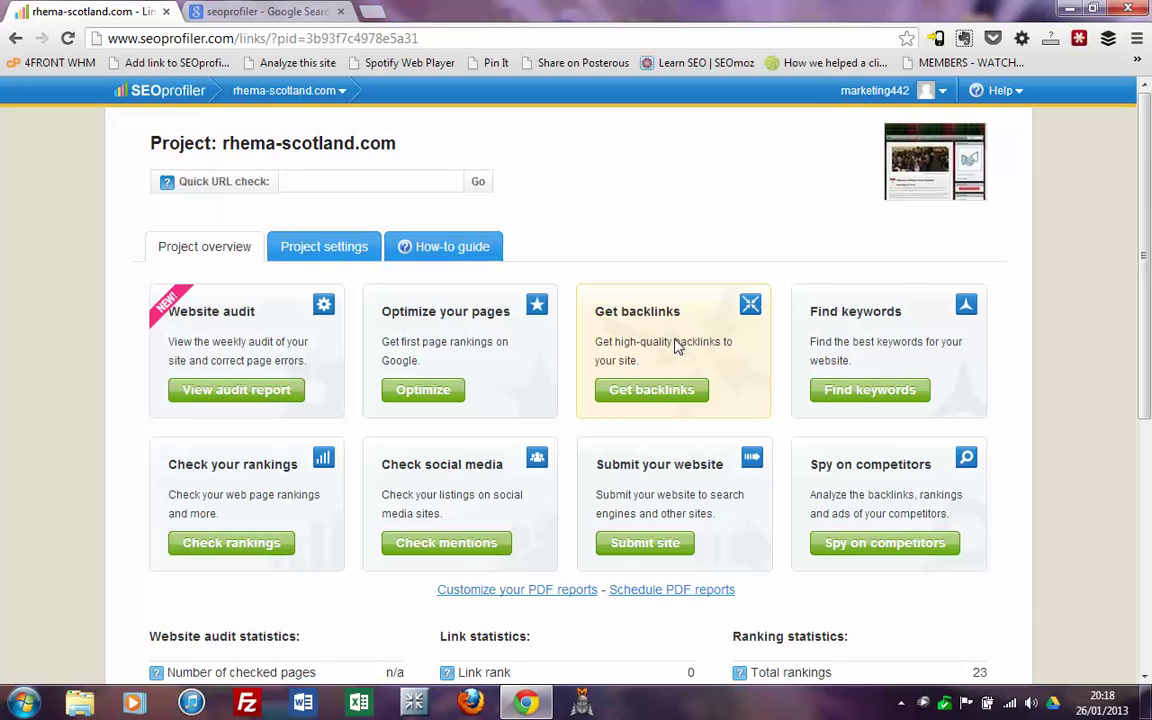
{"action": "left_click", "coordinate": [676, 345]}
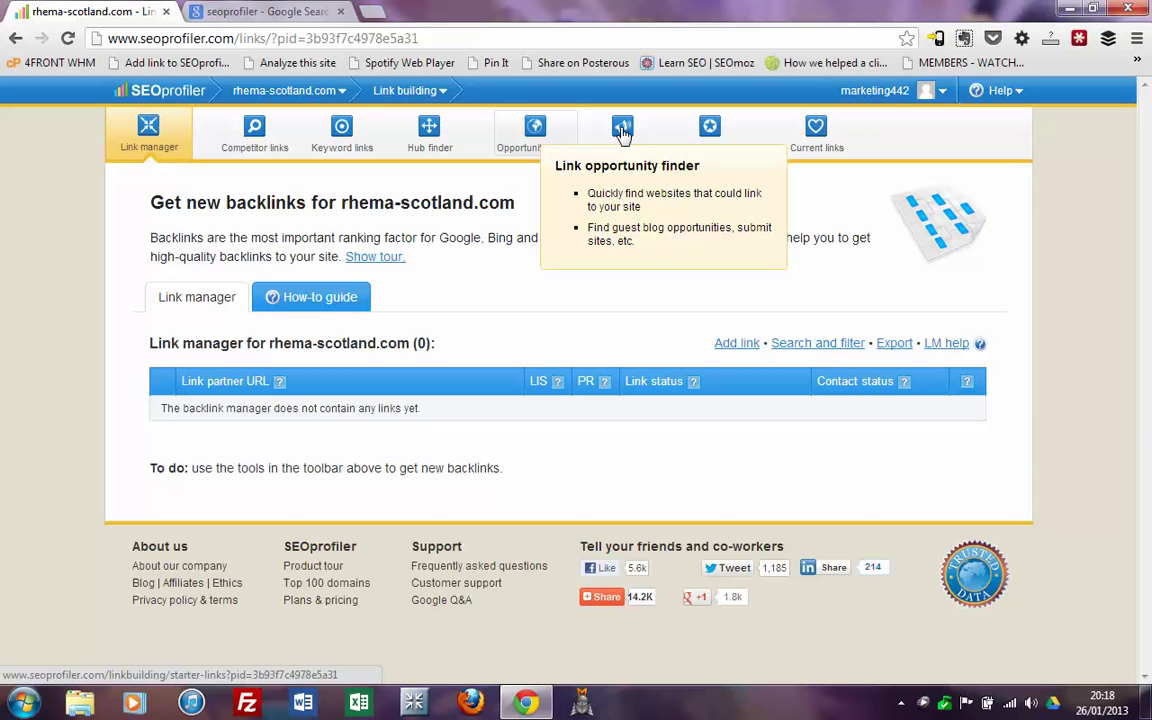
{"action": "left_click", "coordinate": [622, 130]}
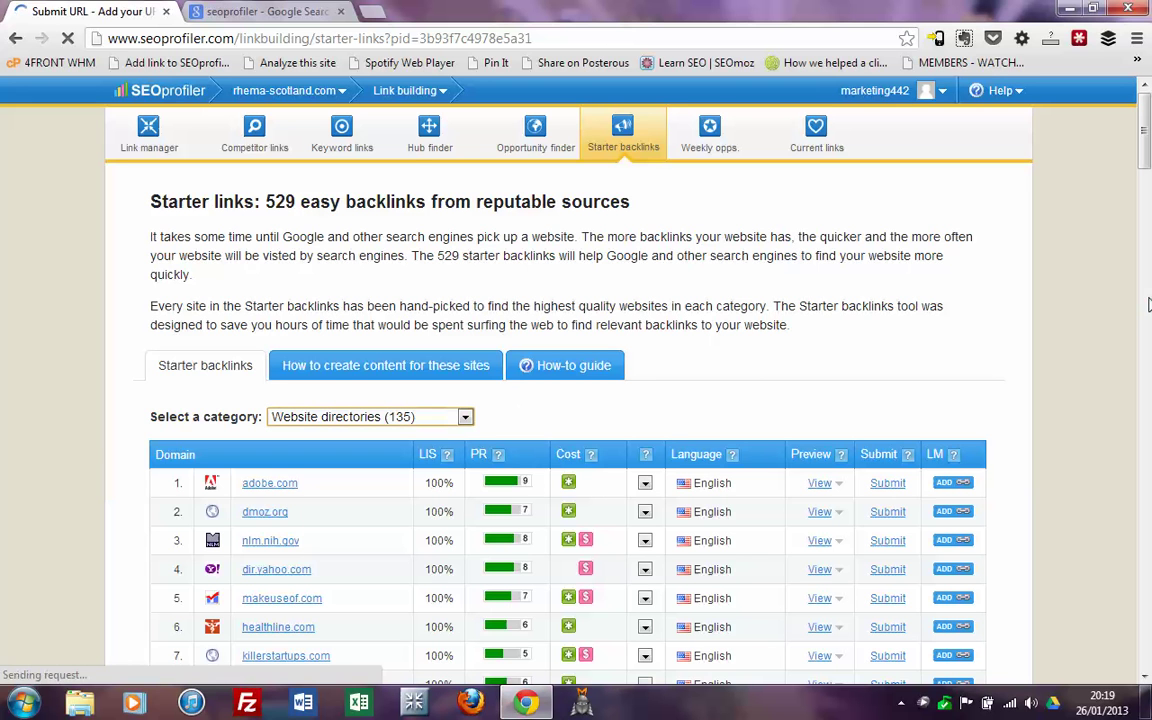
- Review the available starter backlink categories, keeping Website directories selected, and dismiss the color scheme prompt
{"action": "left_click", "coordinate": [463, 417]}
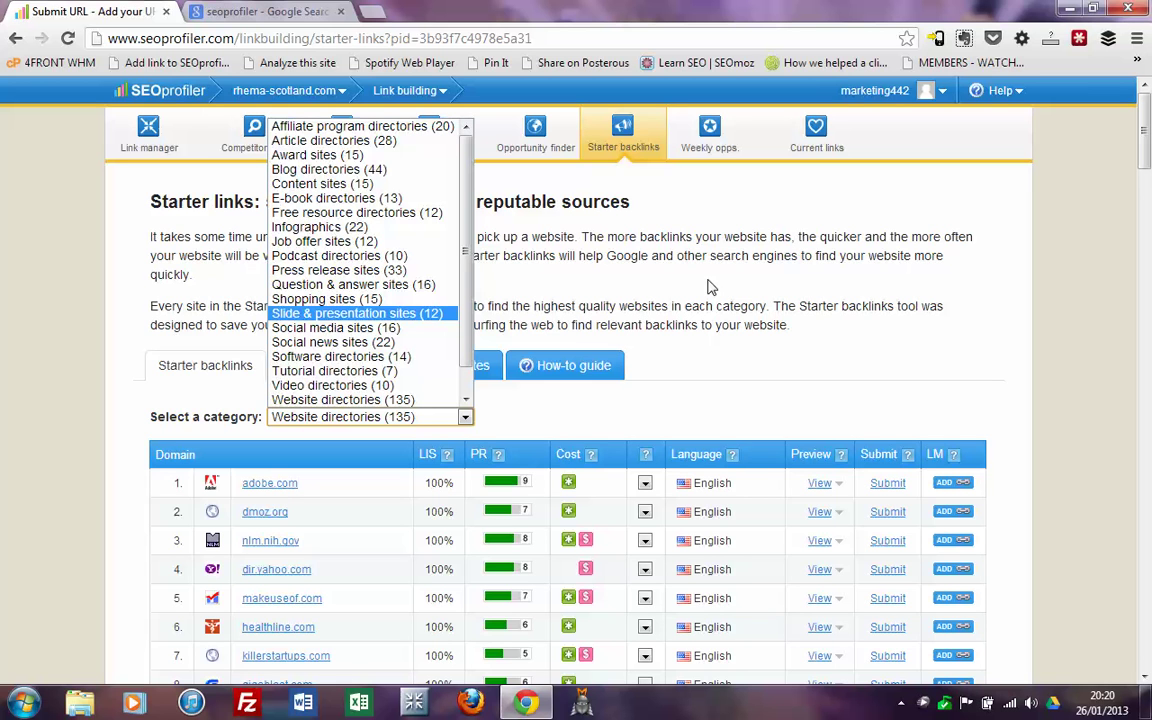
{"action": "left_click", "coordinate": [699, 216]}
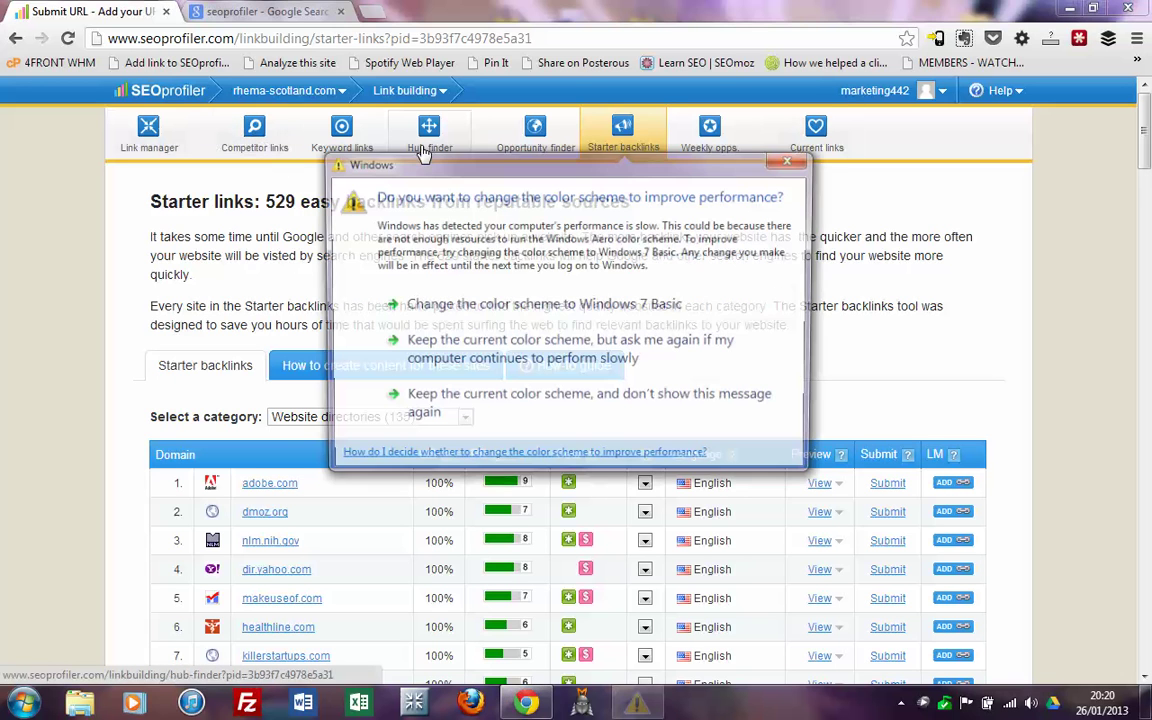
{"action": "left_click", "coordinate": [787, 162]}
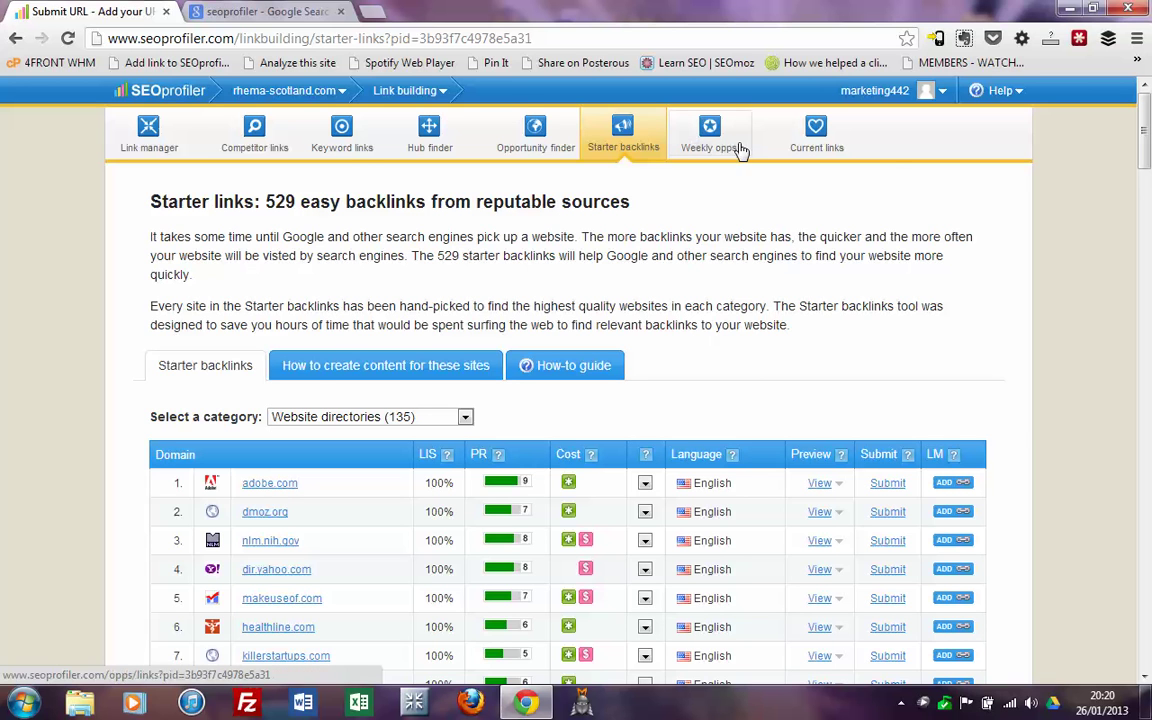
- View the choices in the site section list from Link building, and dismiss the recurring color scheme prompts
{"action": "left_click", "coordinate": [443, 90]}
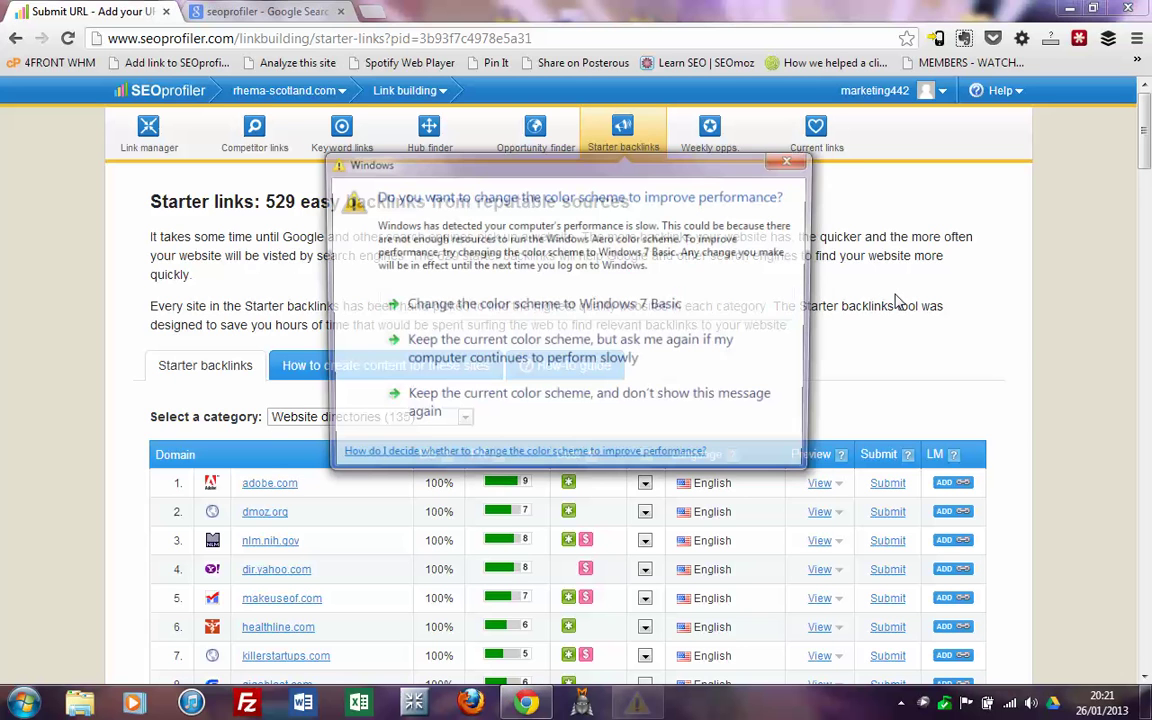
{"action": "left_click", "coordinate": [791, 162]}
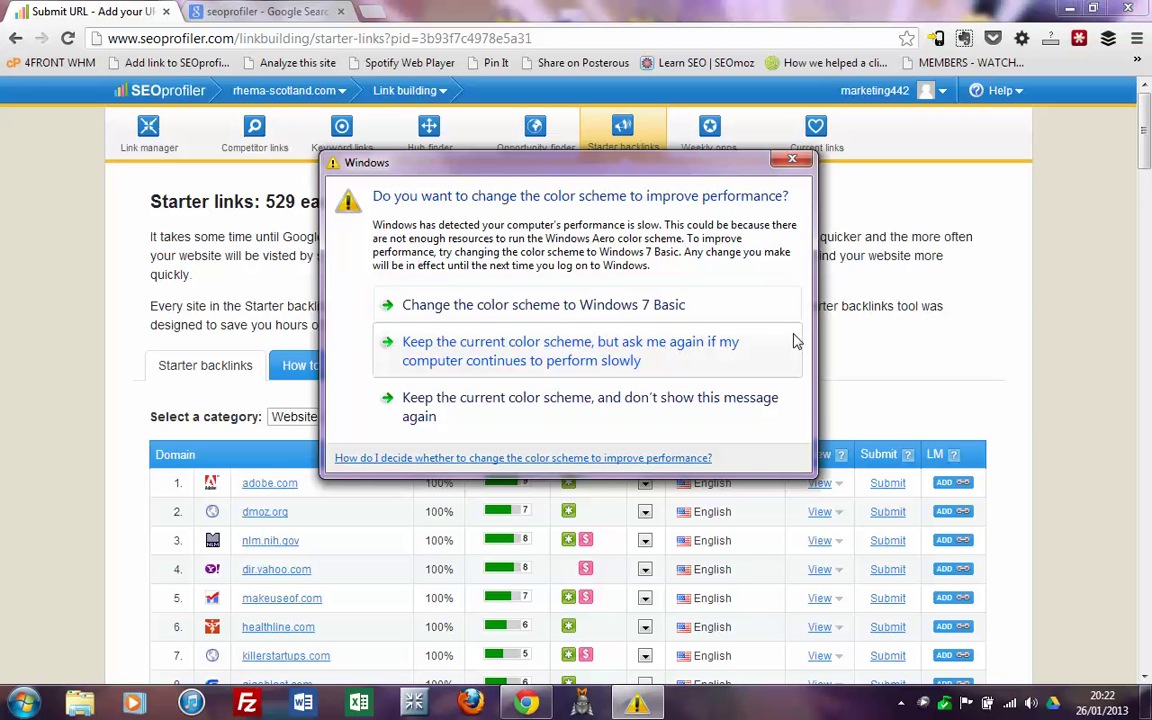
{"action": "left_click", "coordinate": [792, 159]}
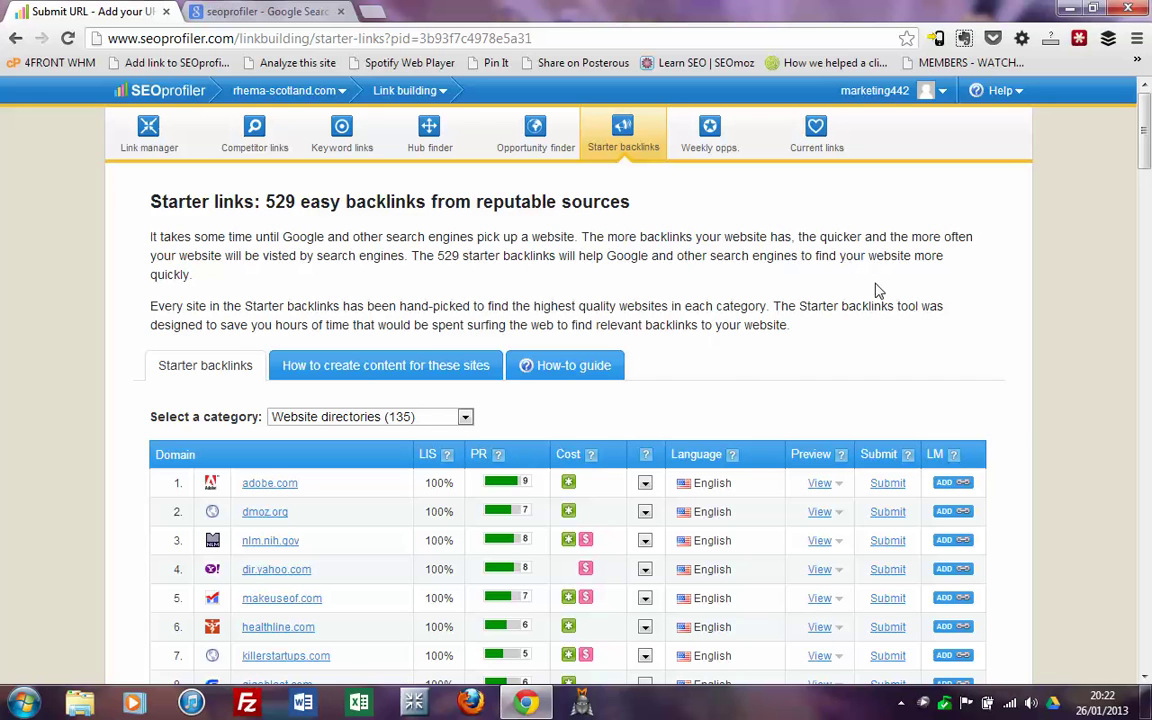